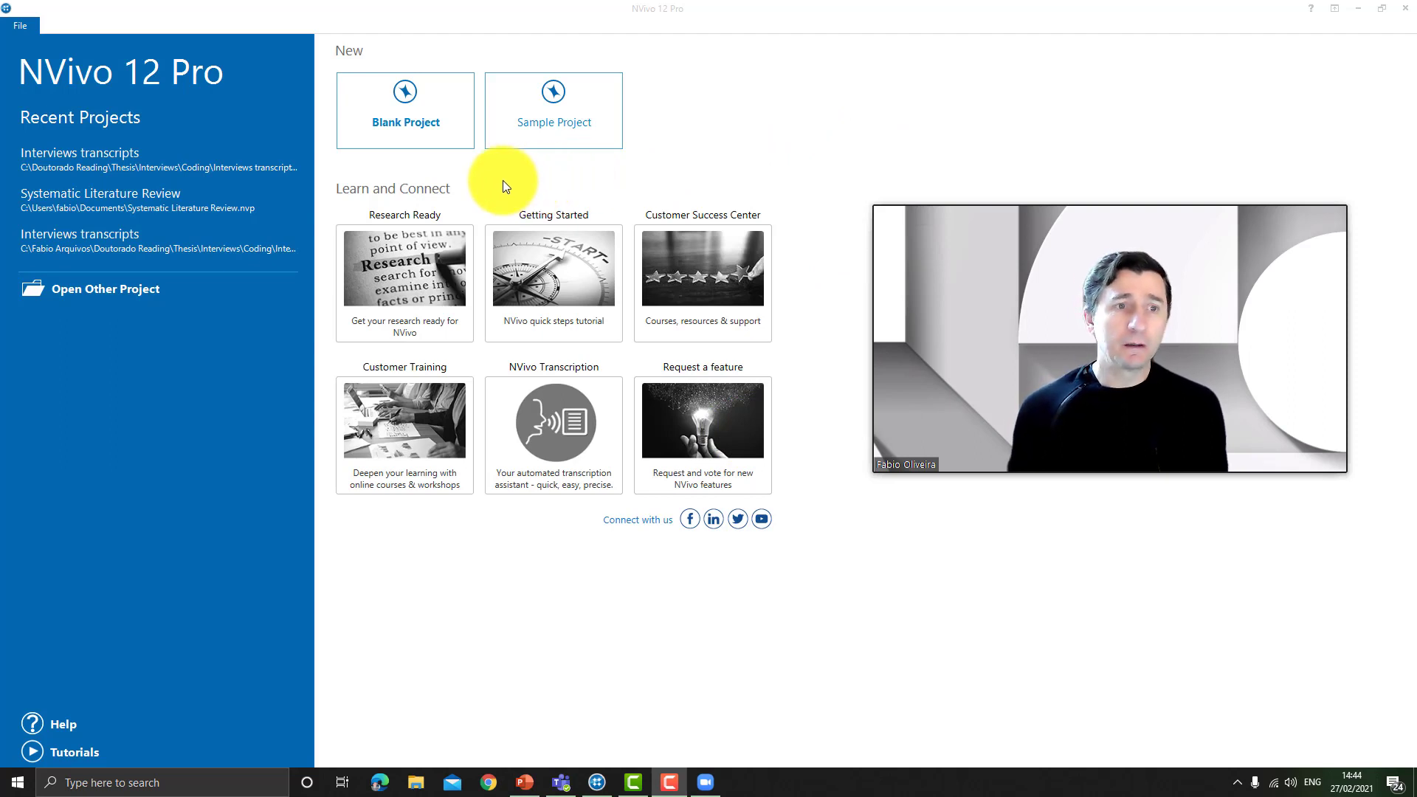
Step: Create a blank project titled "New Project Test" with a description beginning "Introducing N"
click(436, 106)
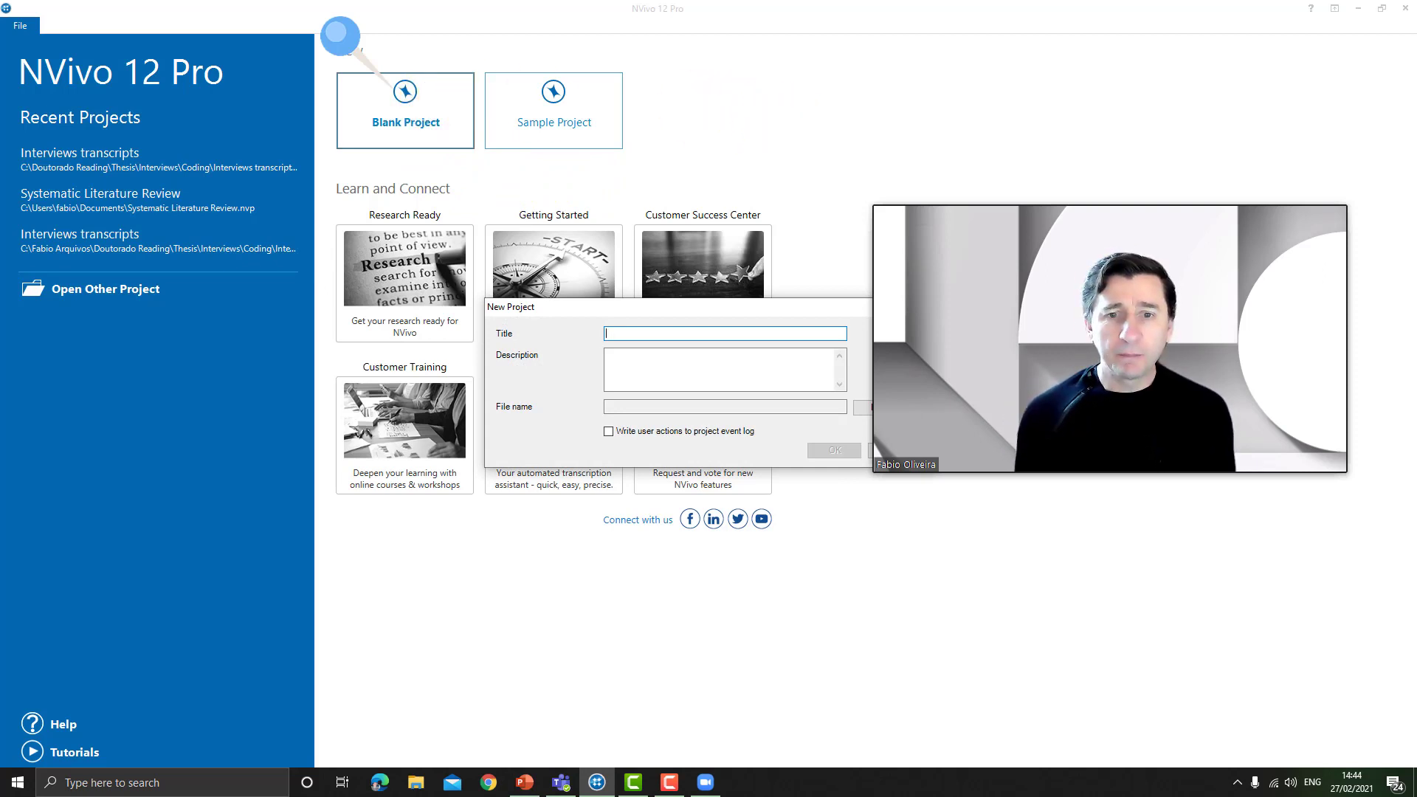
text(New Project T)
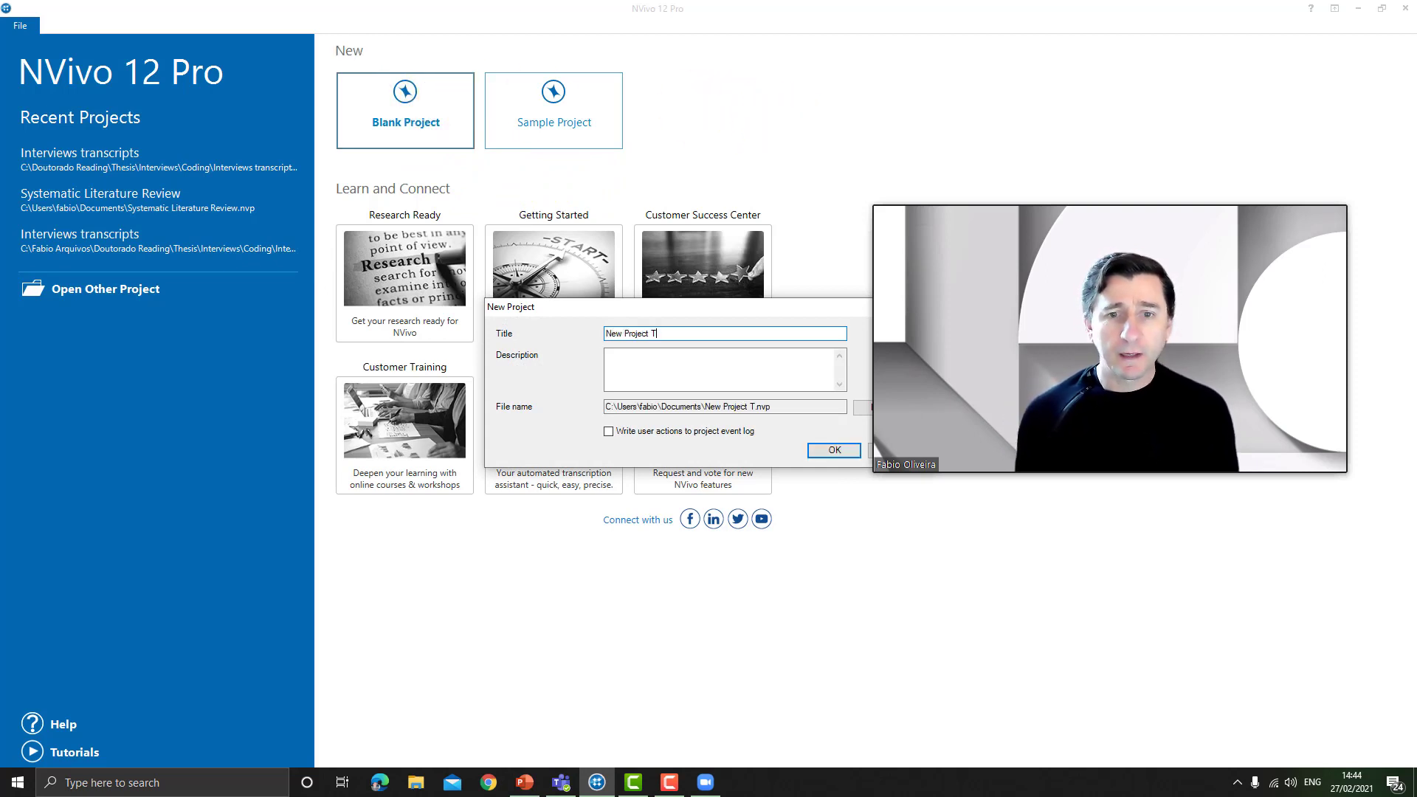
text(est)
click(656, 360)
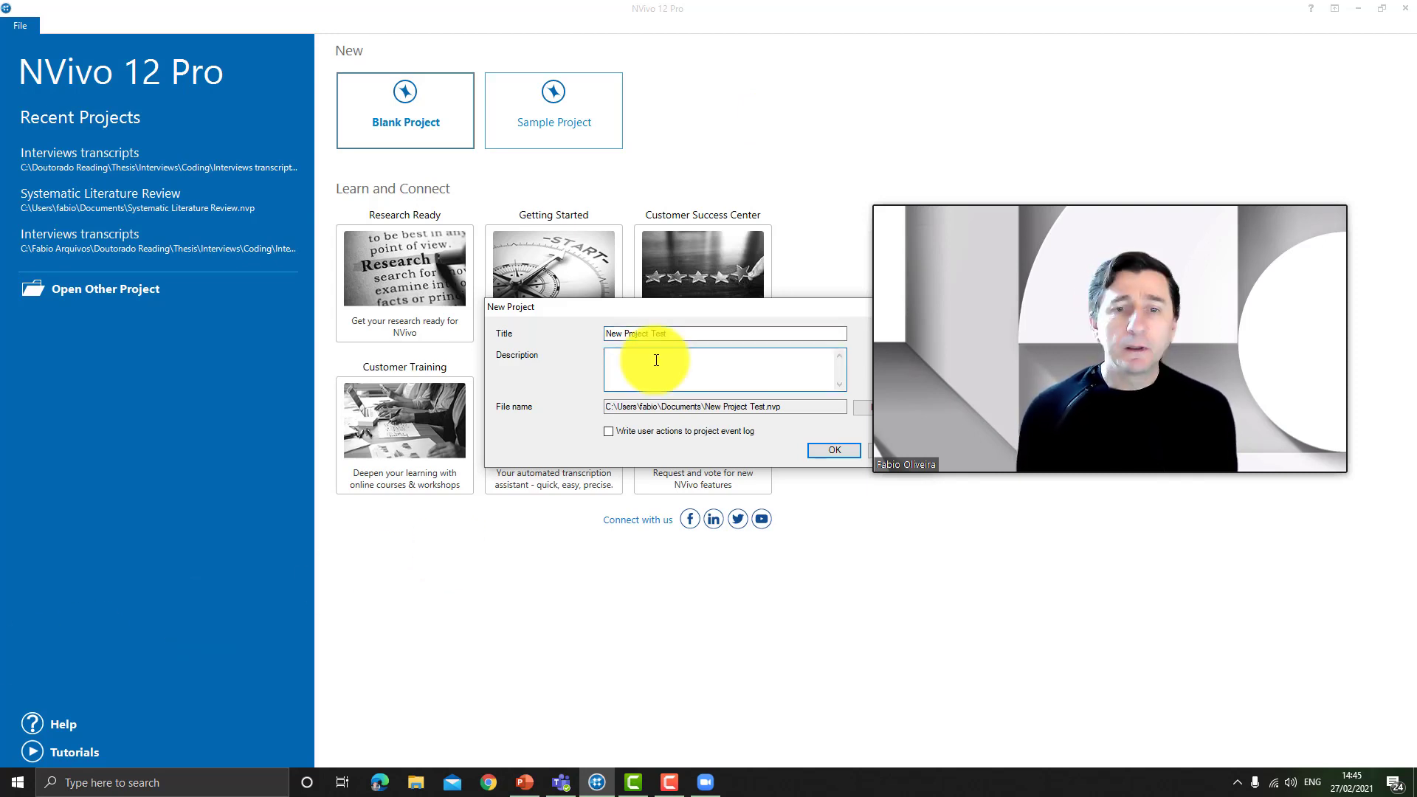
text(Introducing N)
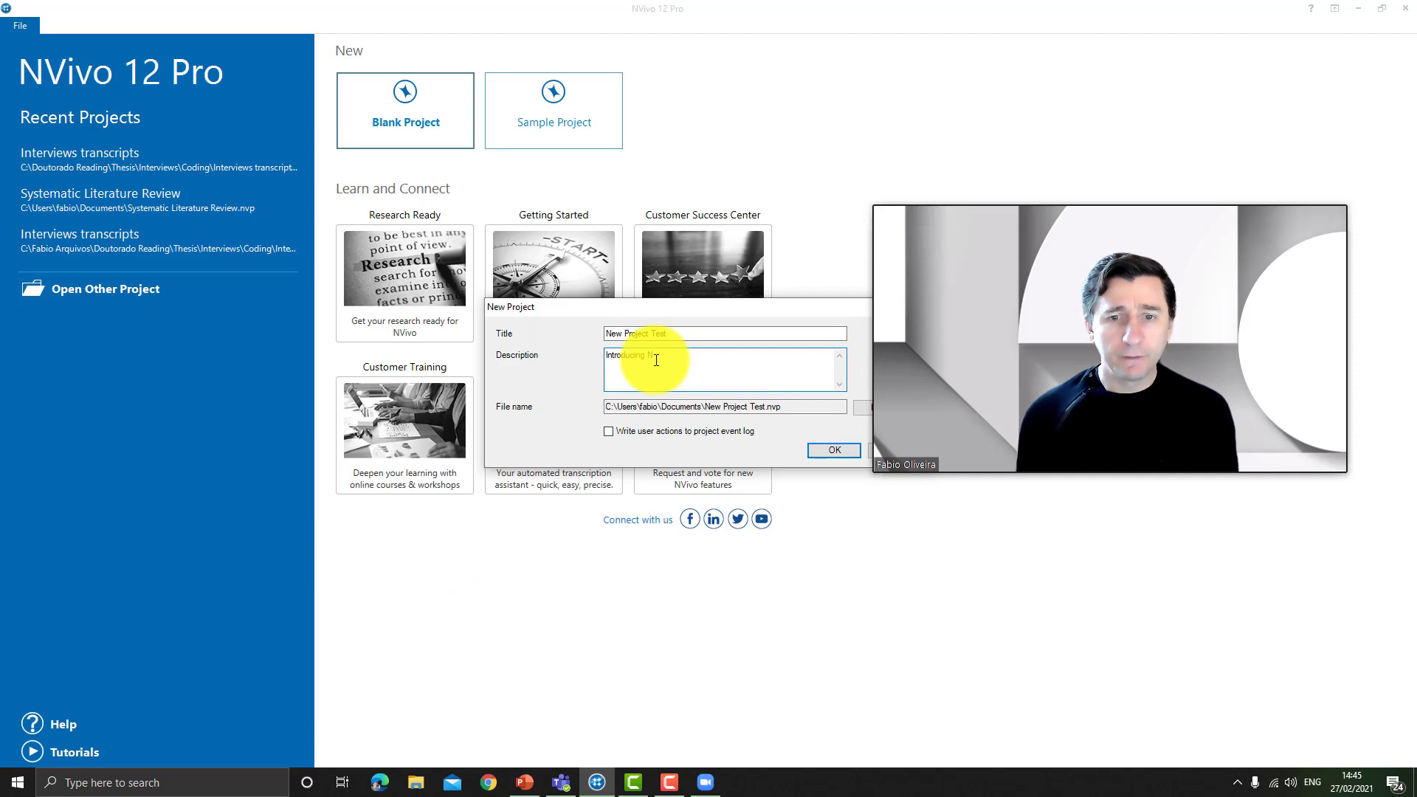
click(834, 450)
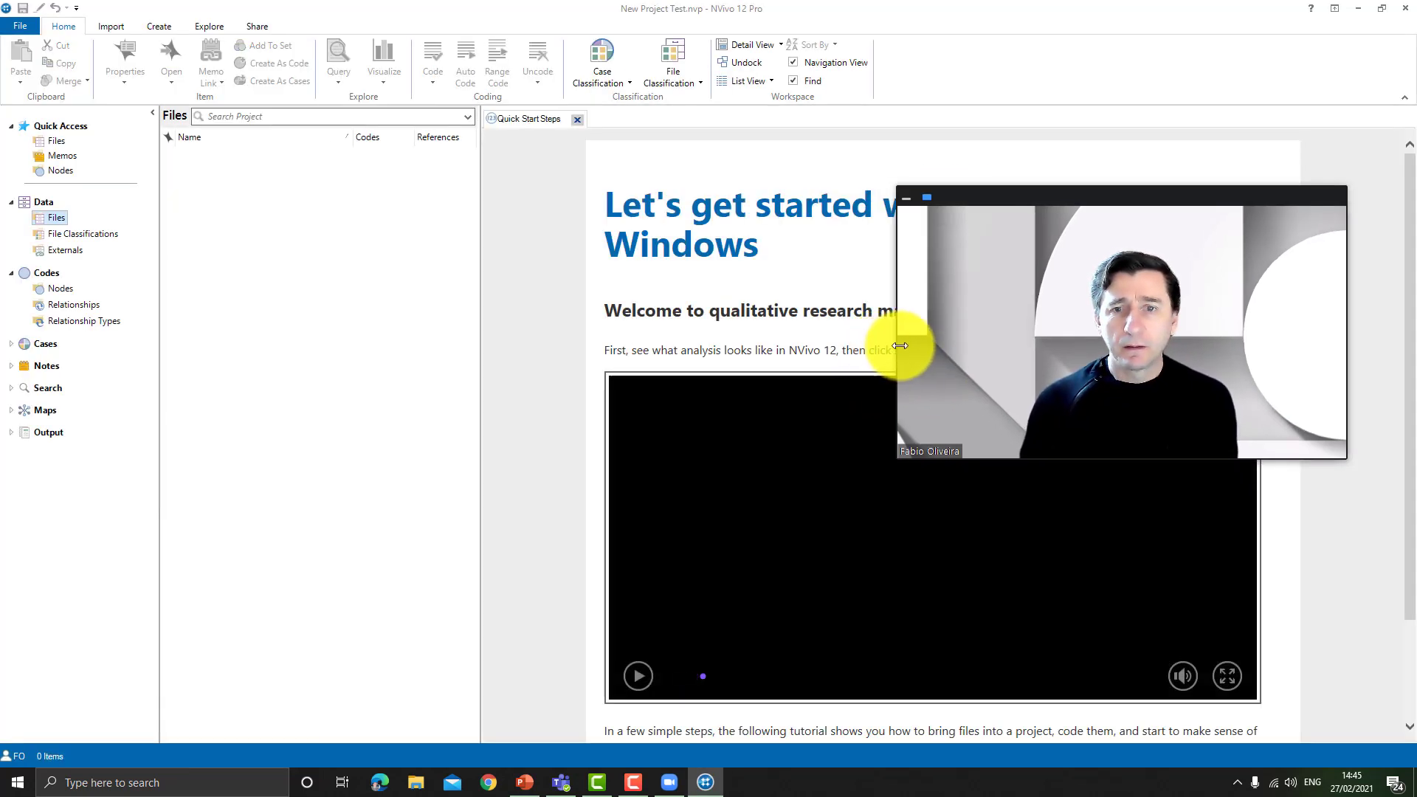
drag(900, 346, 1109, 325)
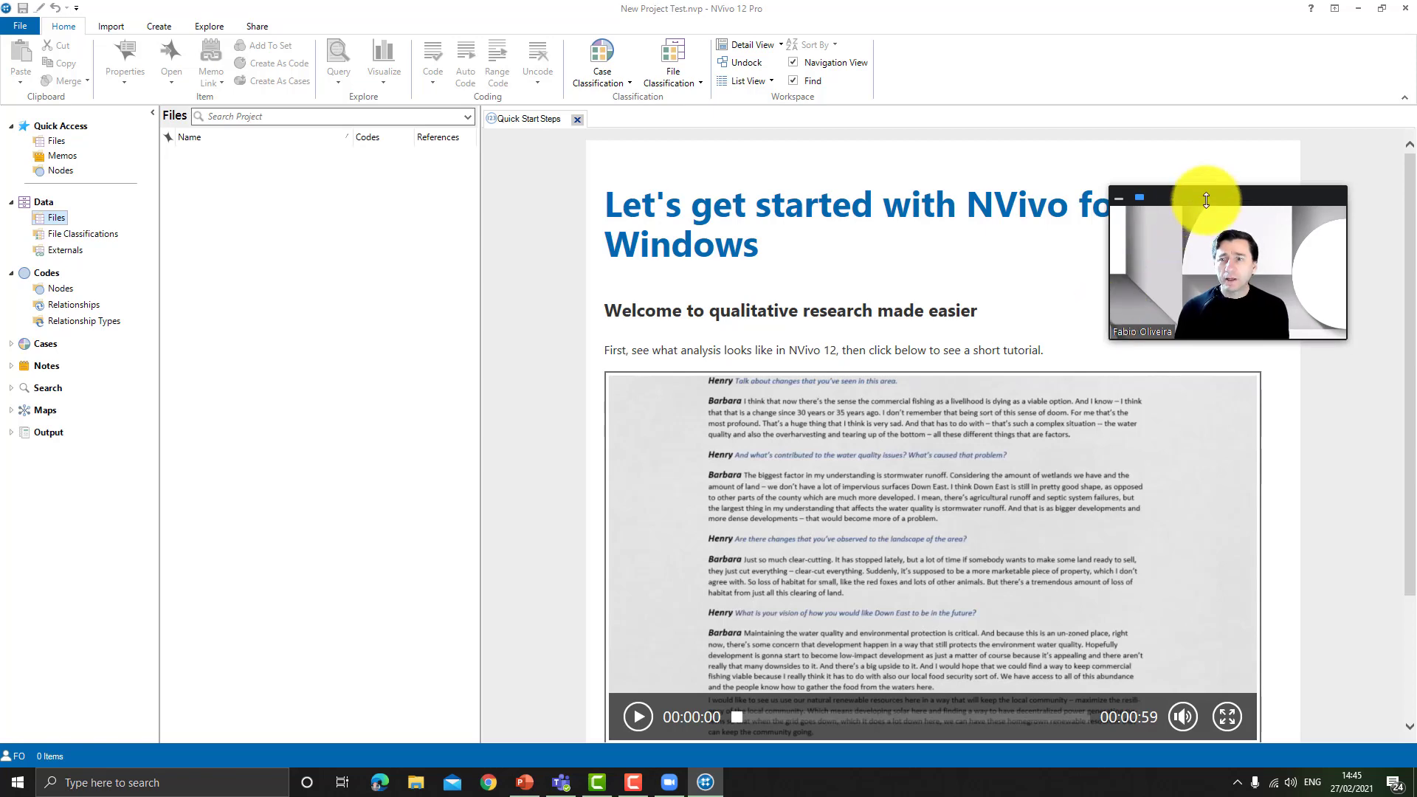
drag(1239, 196, 1280, 154)
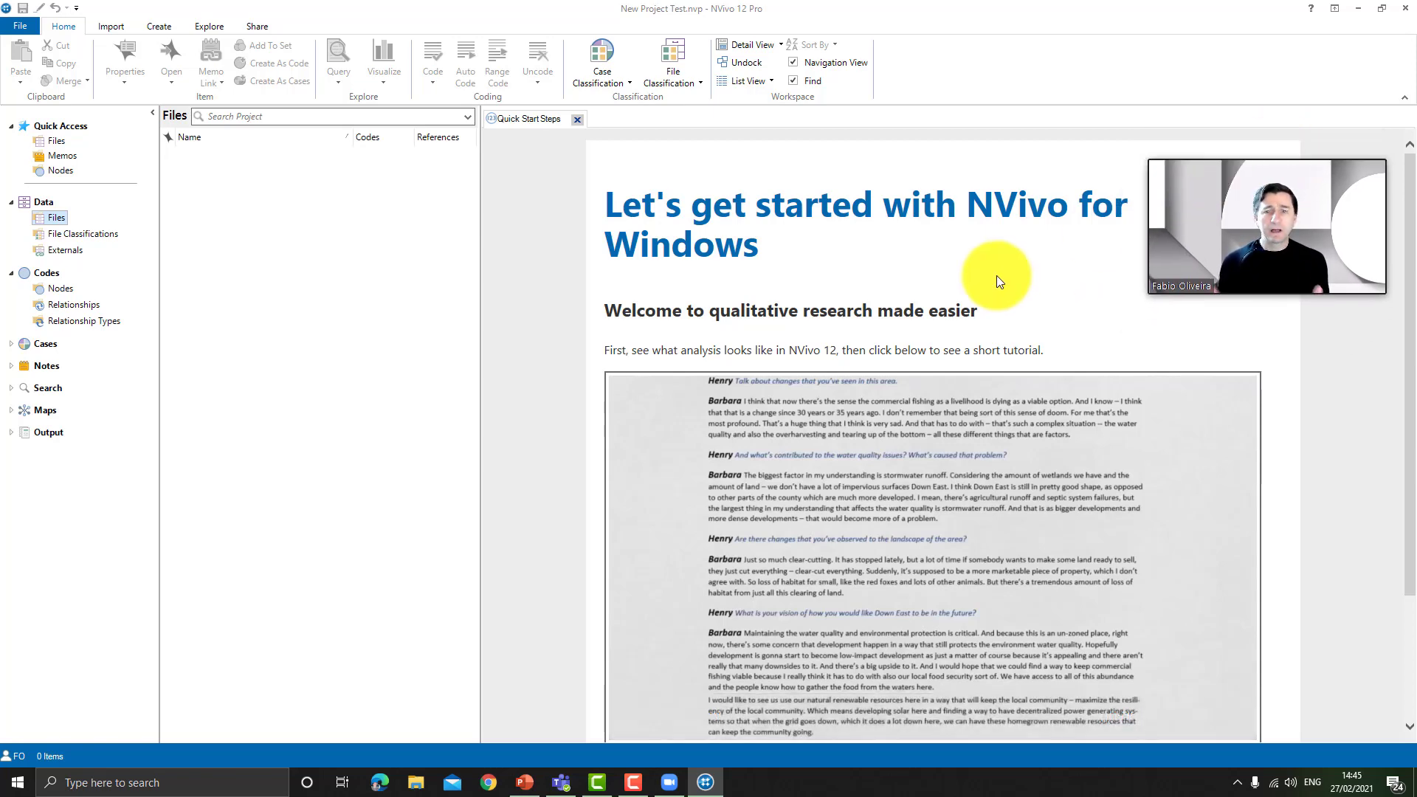
mouse_move(750, 491)
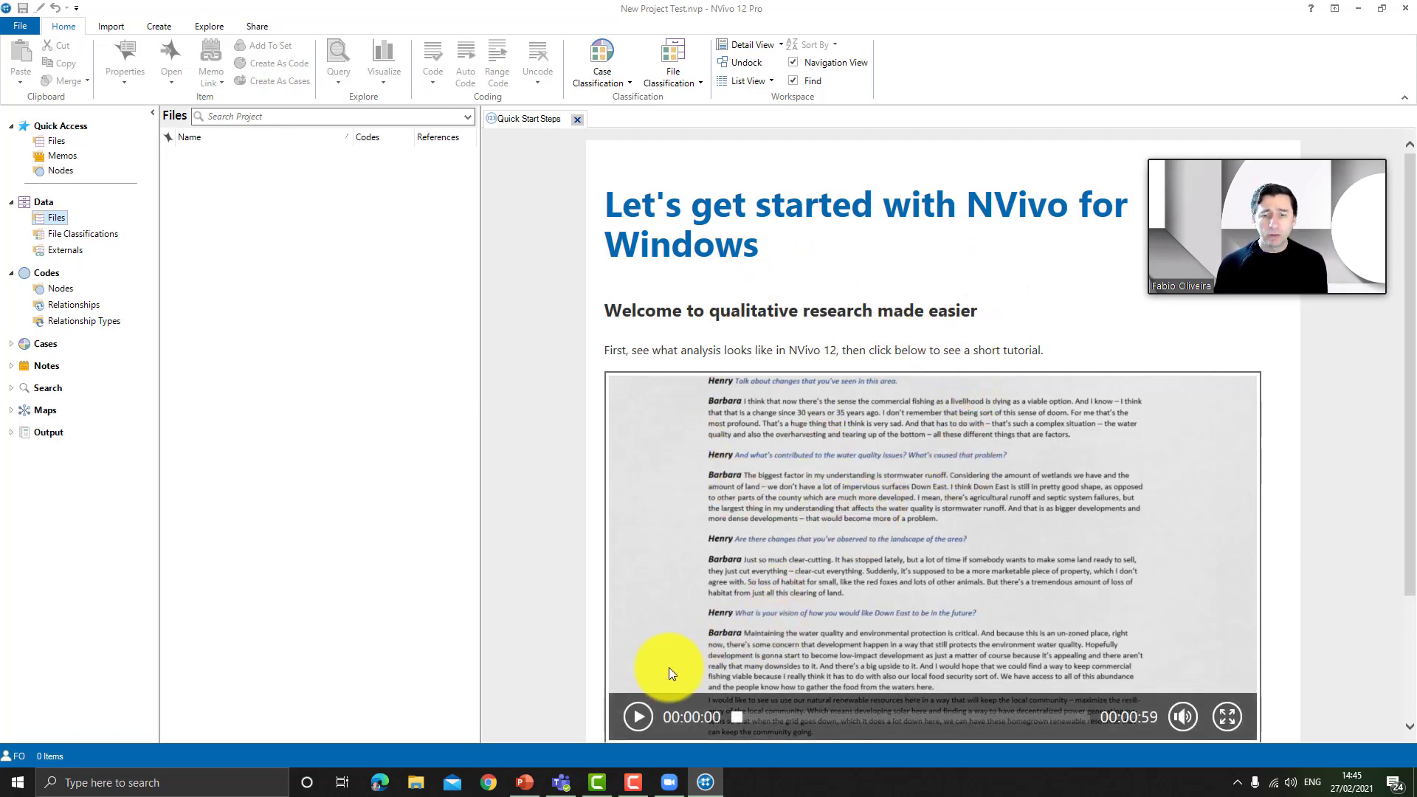
scroll(638, 686, down, 2)
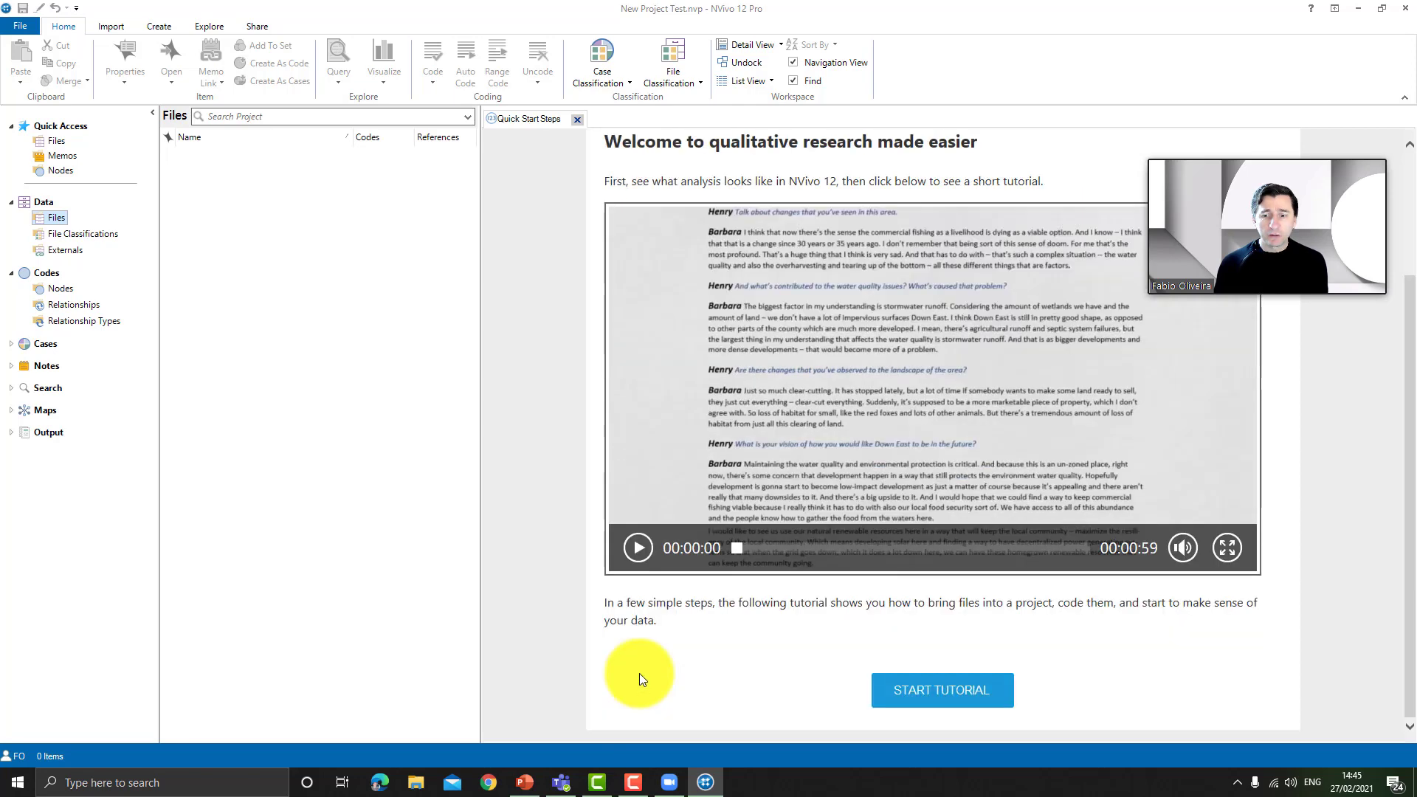
click(913, 692)
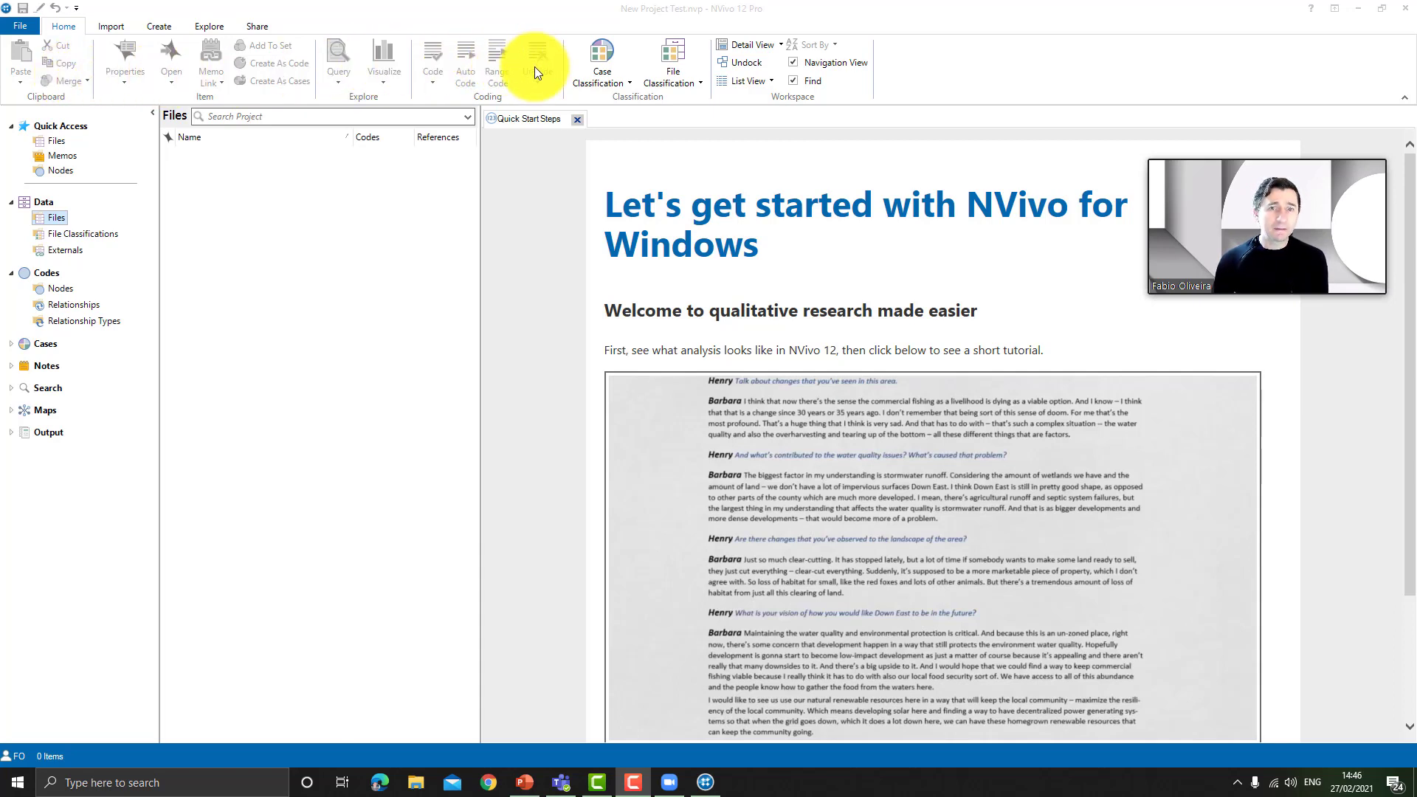
Step: Import the EndNote library Sistematic_Review_2021.xml with its default options, naming records by title and creating unmatched ones as new files
click(112, 27)
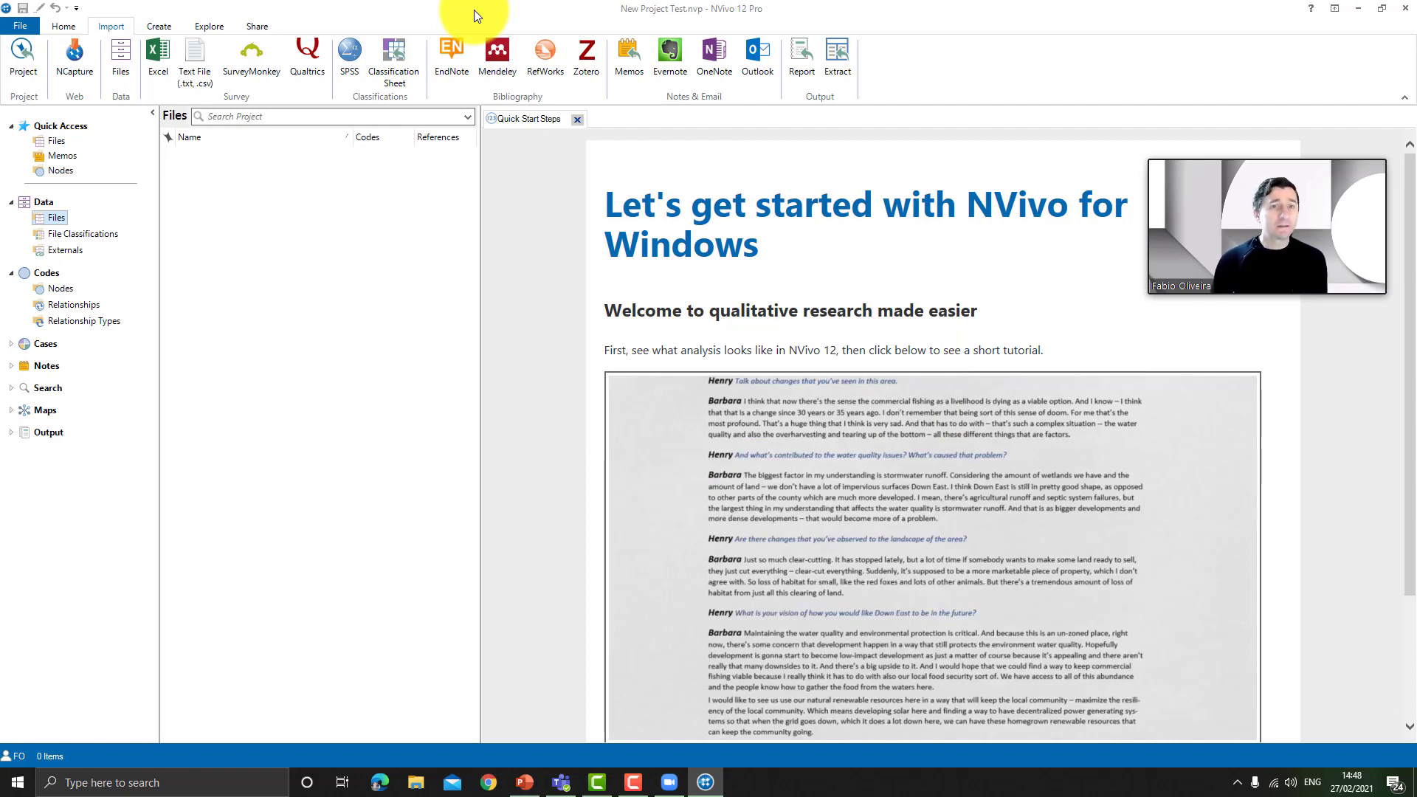
click(453, 50)
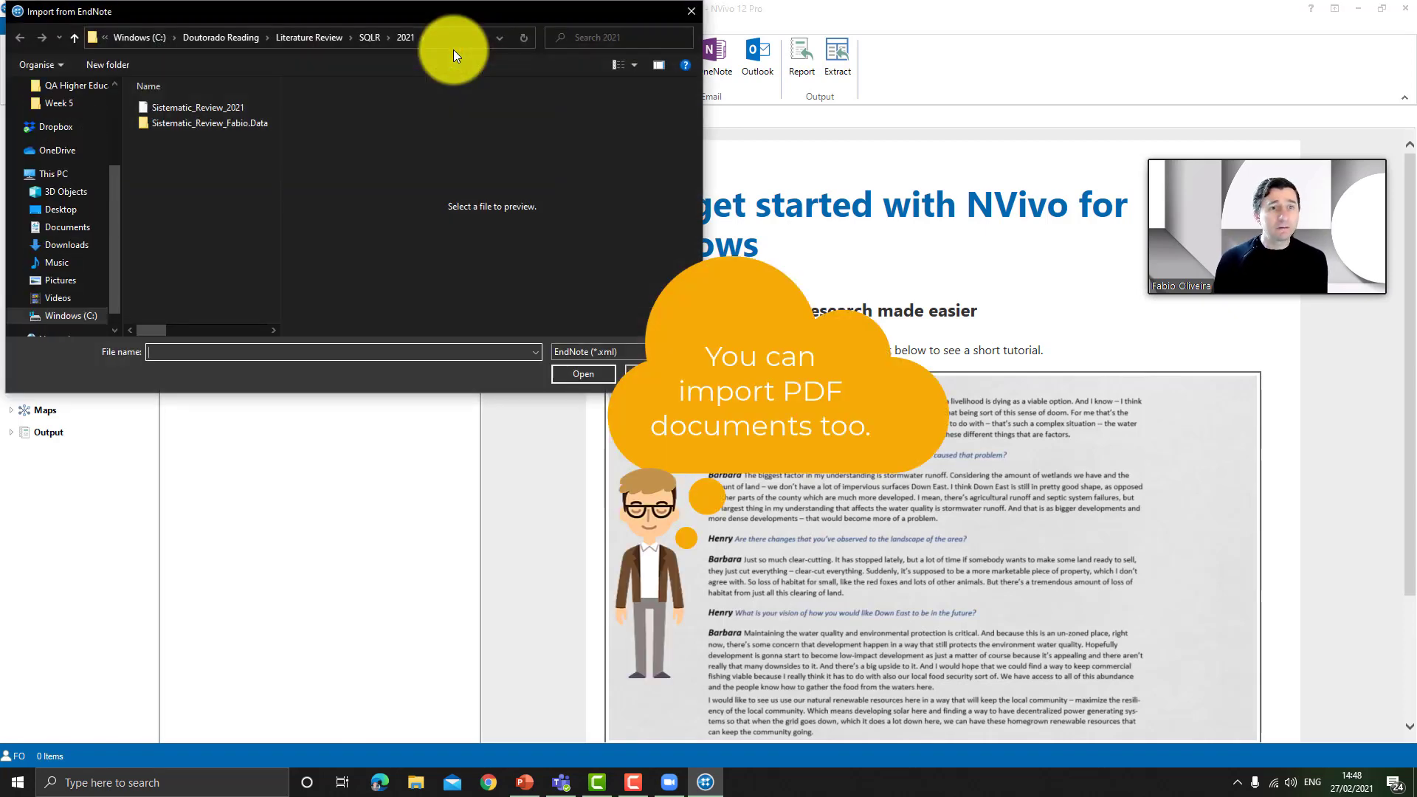
drag(436, 11, 455, 11)
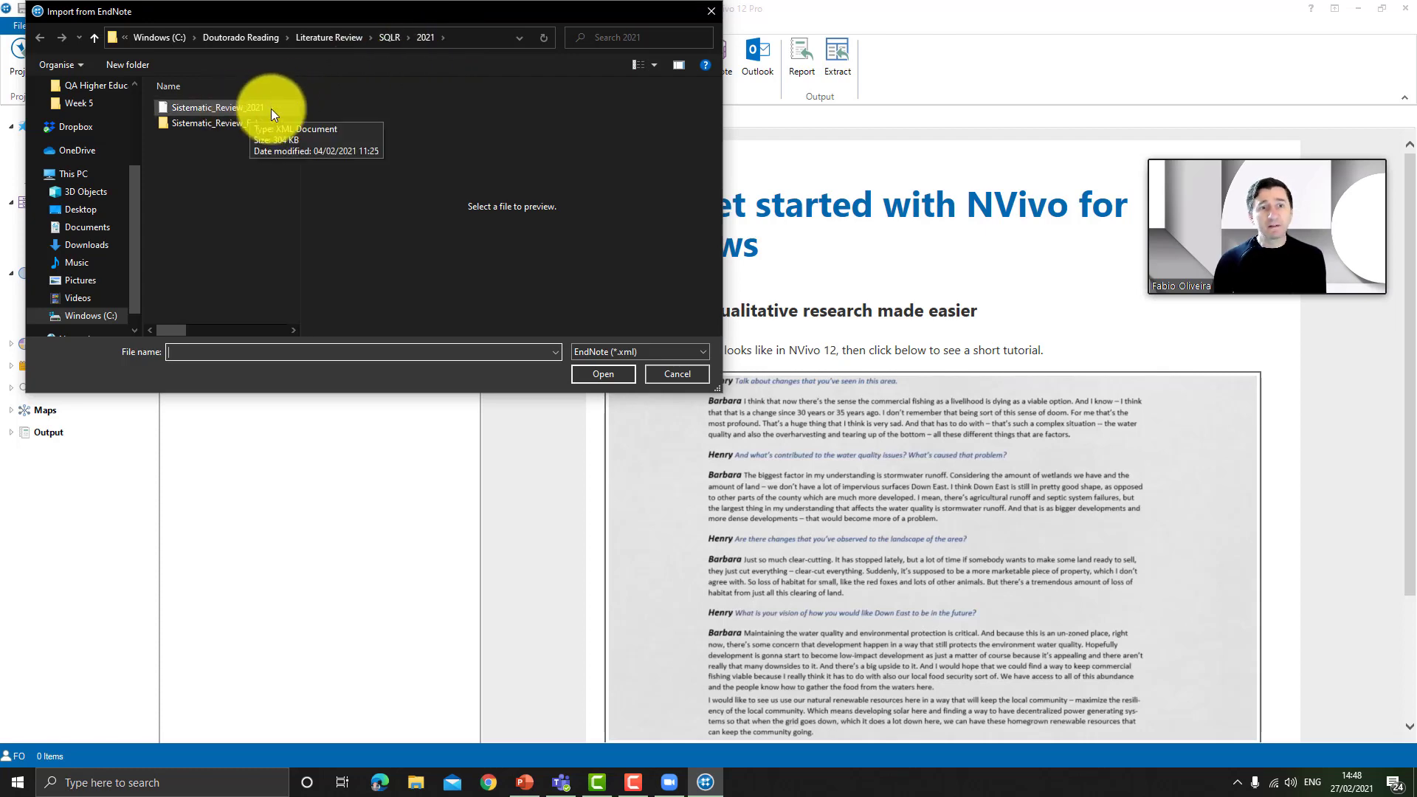
double_click(233, 110)
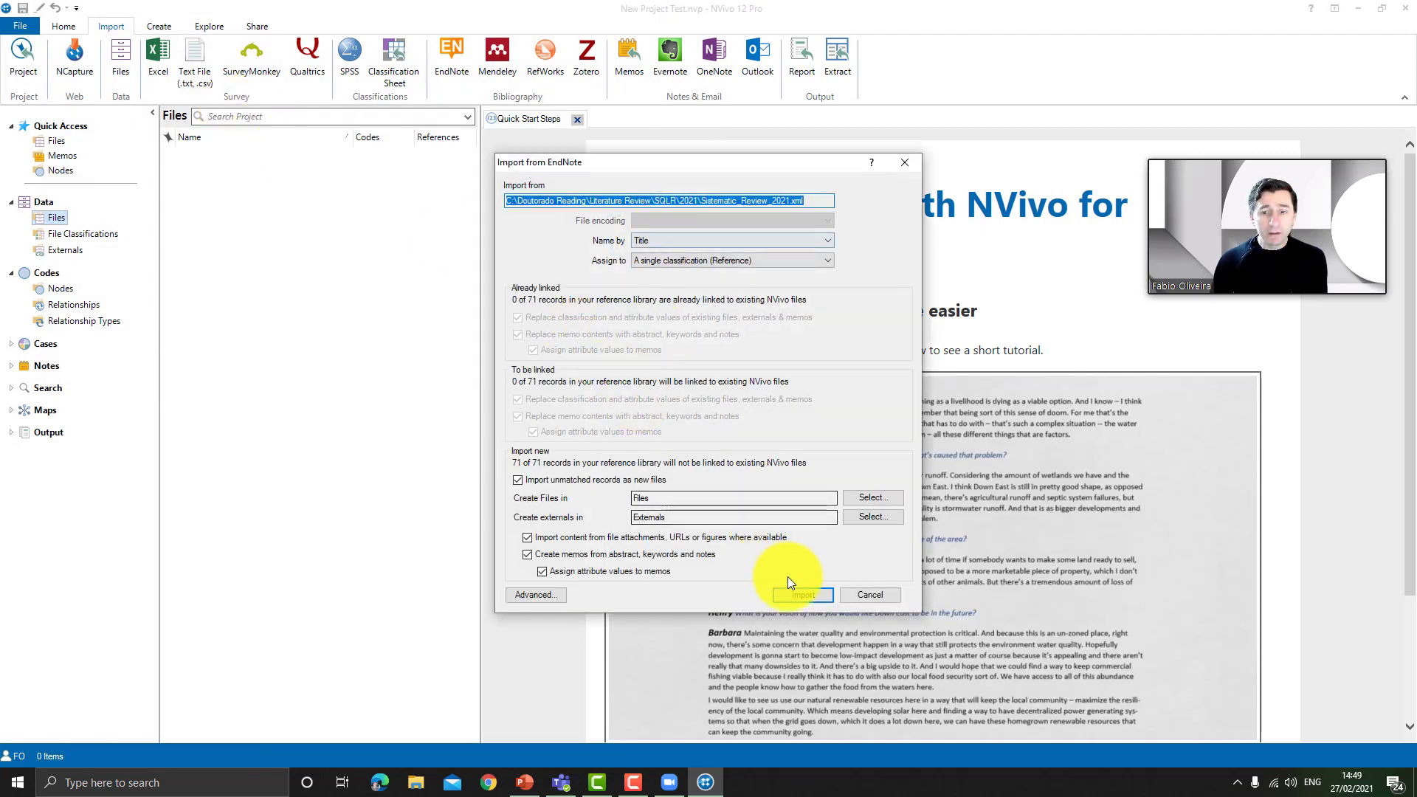
click(799, 595)
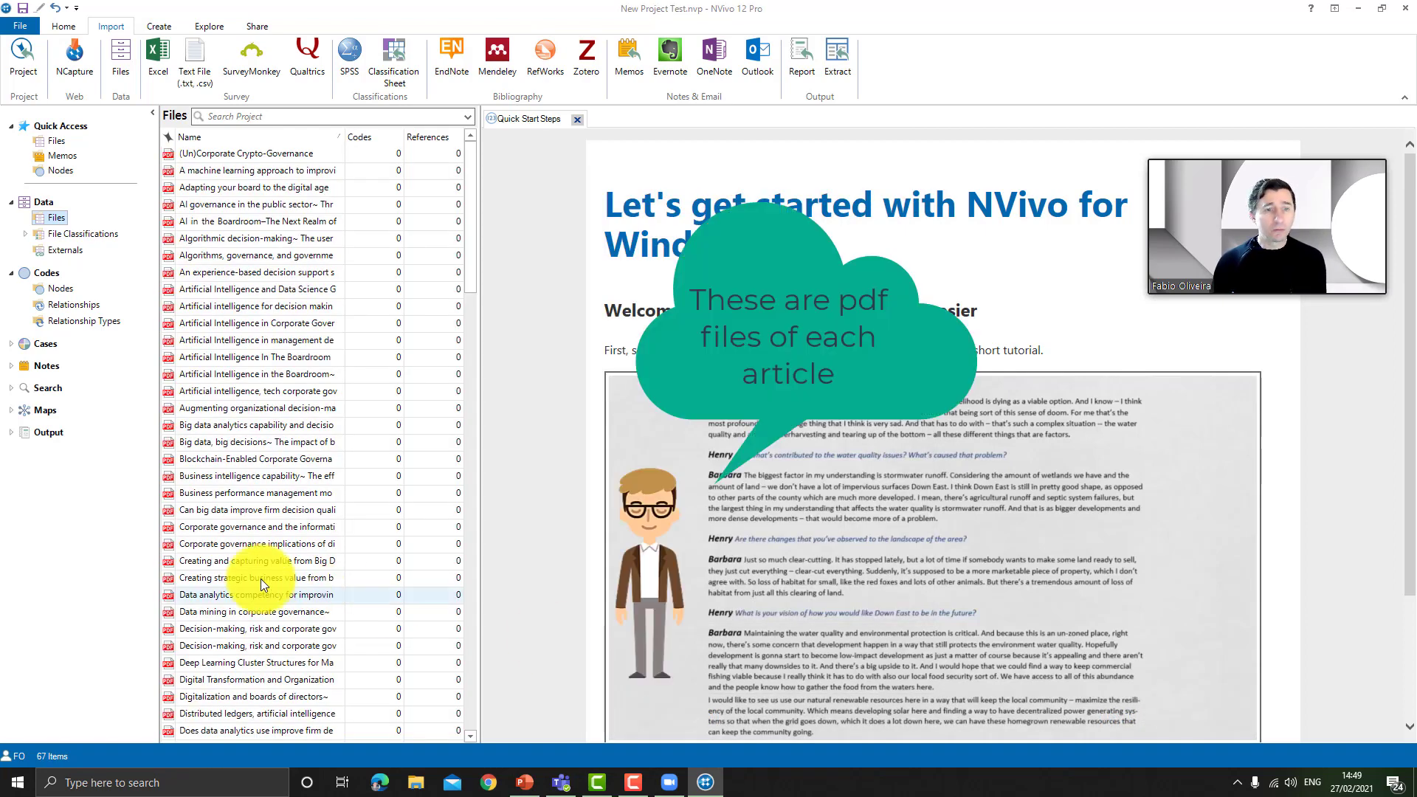
drag(471, 200, 458, 112)
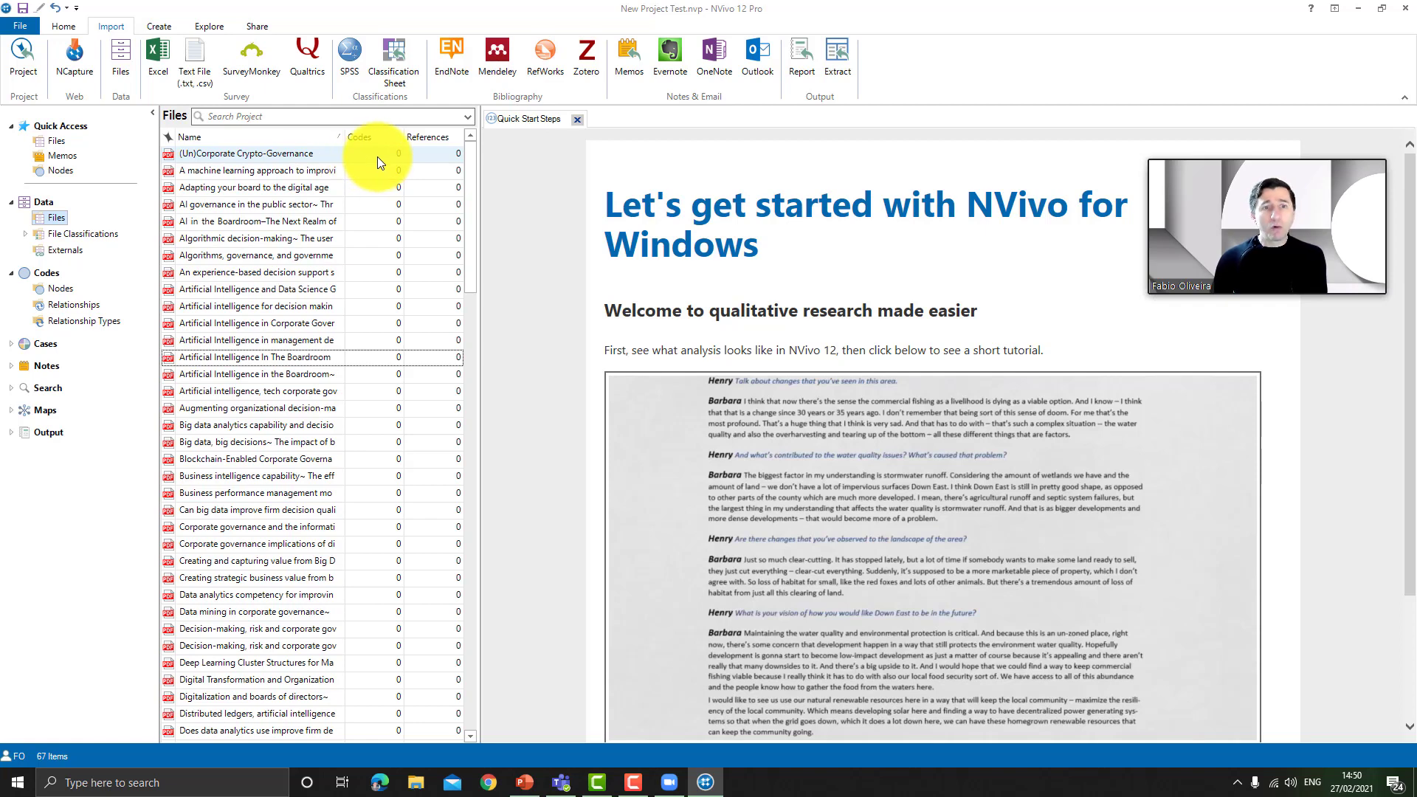
click(285, 156)
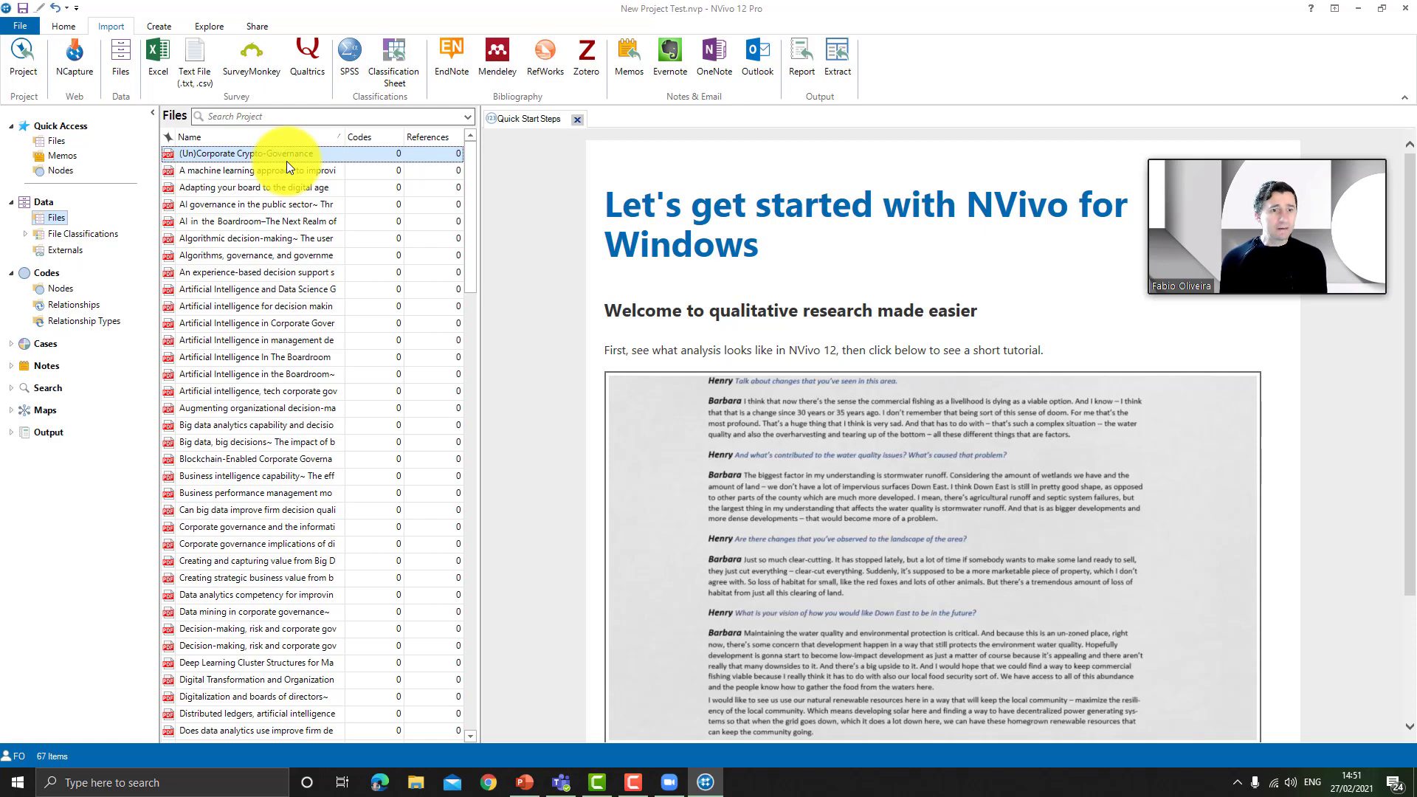
key(shift+Down)
key(shift+Down)
key(shift+Down)
key(shift+Down)
key(shift+Down)
key(shift+Down)
key(shift+Down)
key(shift+Down)
key(shift+Down)
key(shift+Down)
key(shift+Down)
key(shift+Down)
key(shift+Down)
key(shift+Down)
key(shift+Down)
key(shift+Down)
key(shift+Down)
key(shift+Down)
key(shift+Down)
key(shift+Down)
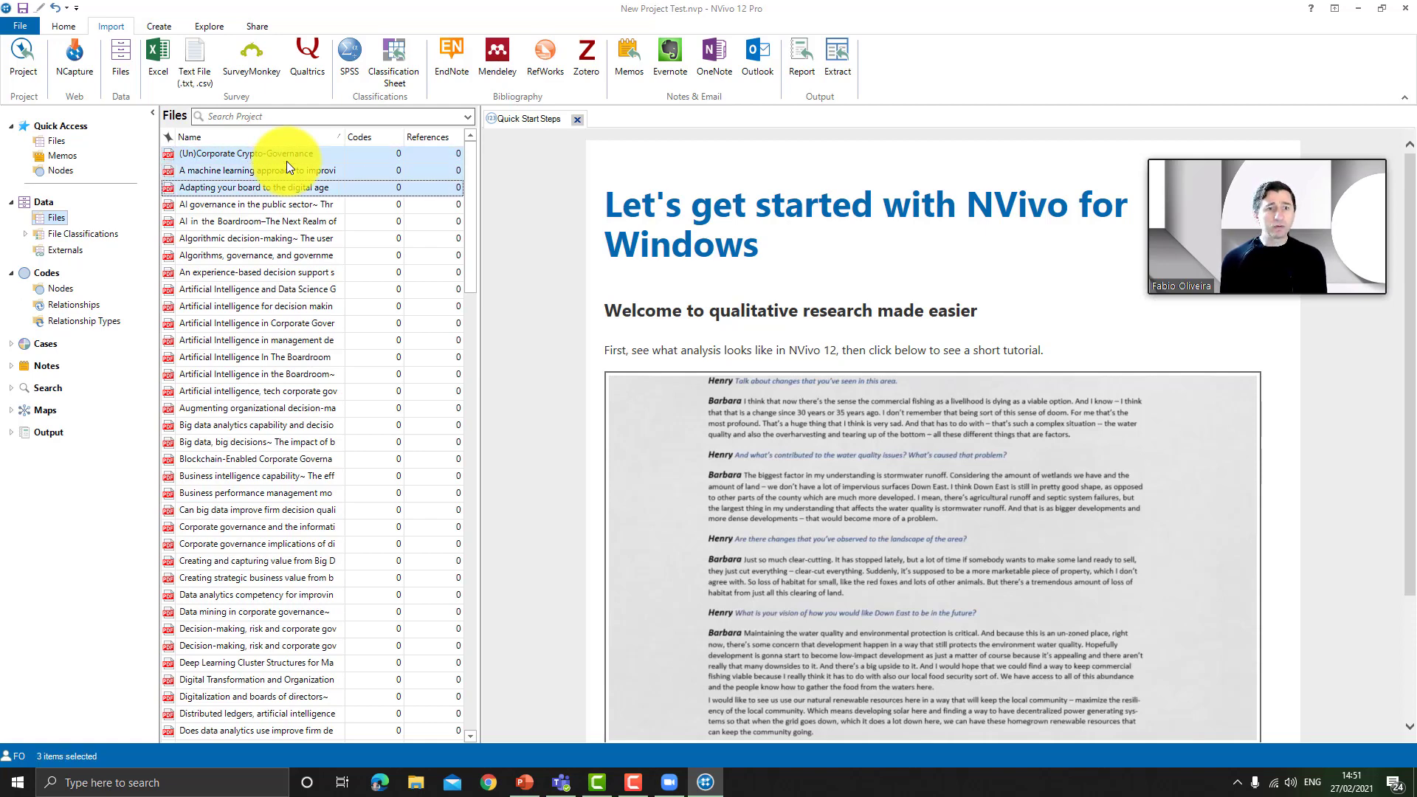
key(shift+End)
scroll(419, 631, up, 10)
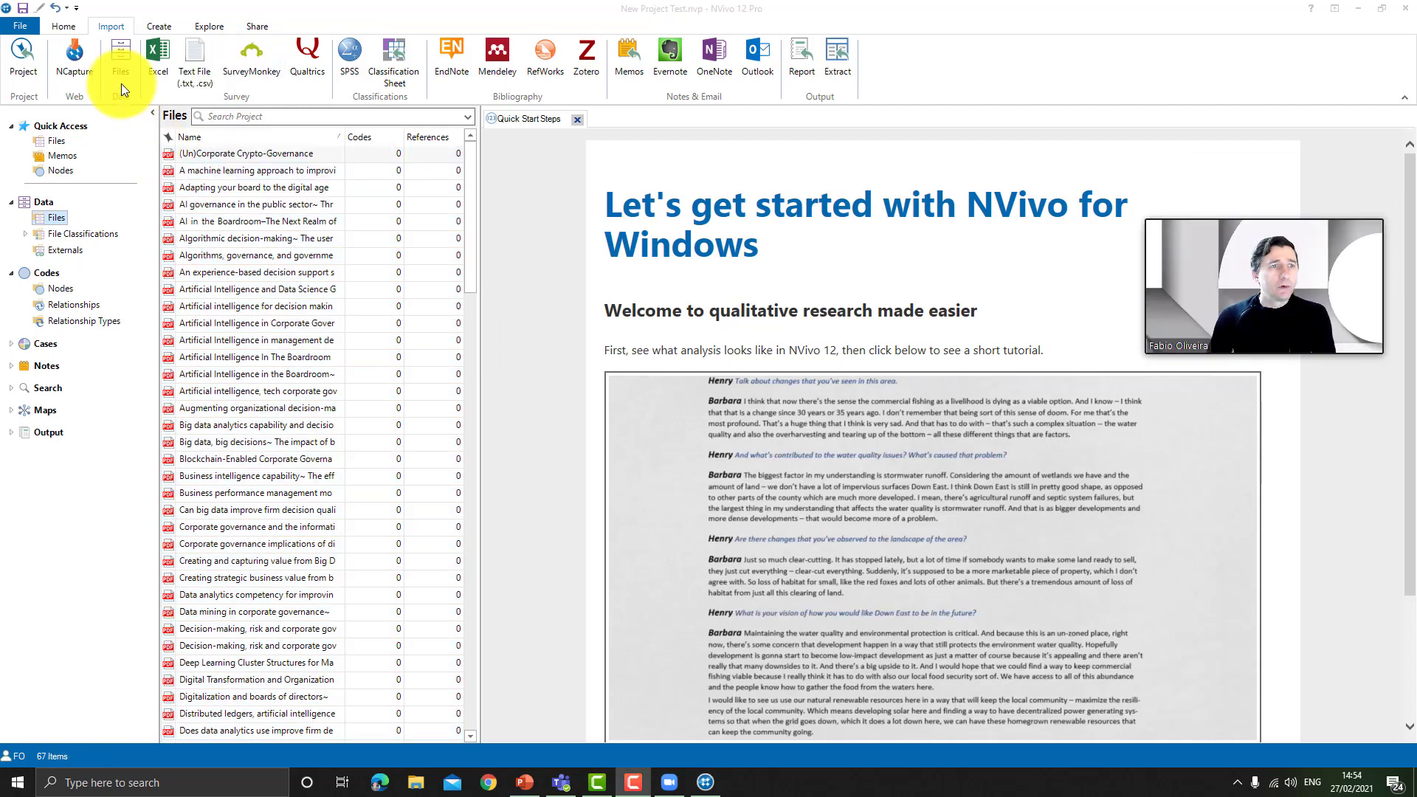
Step: Select all imported article files, from the first to the last in the list, and generate a word cloud from them
click(65, 27)
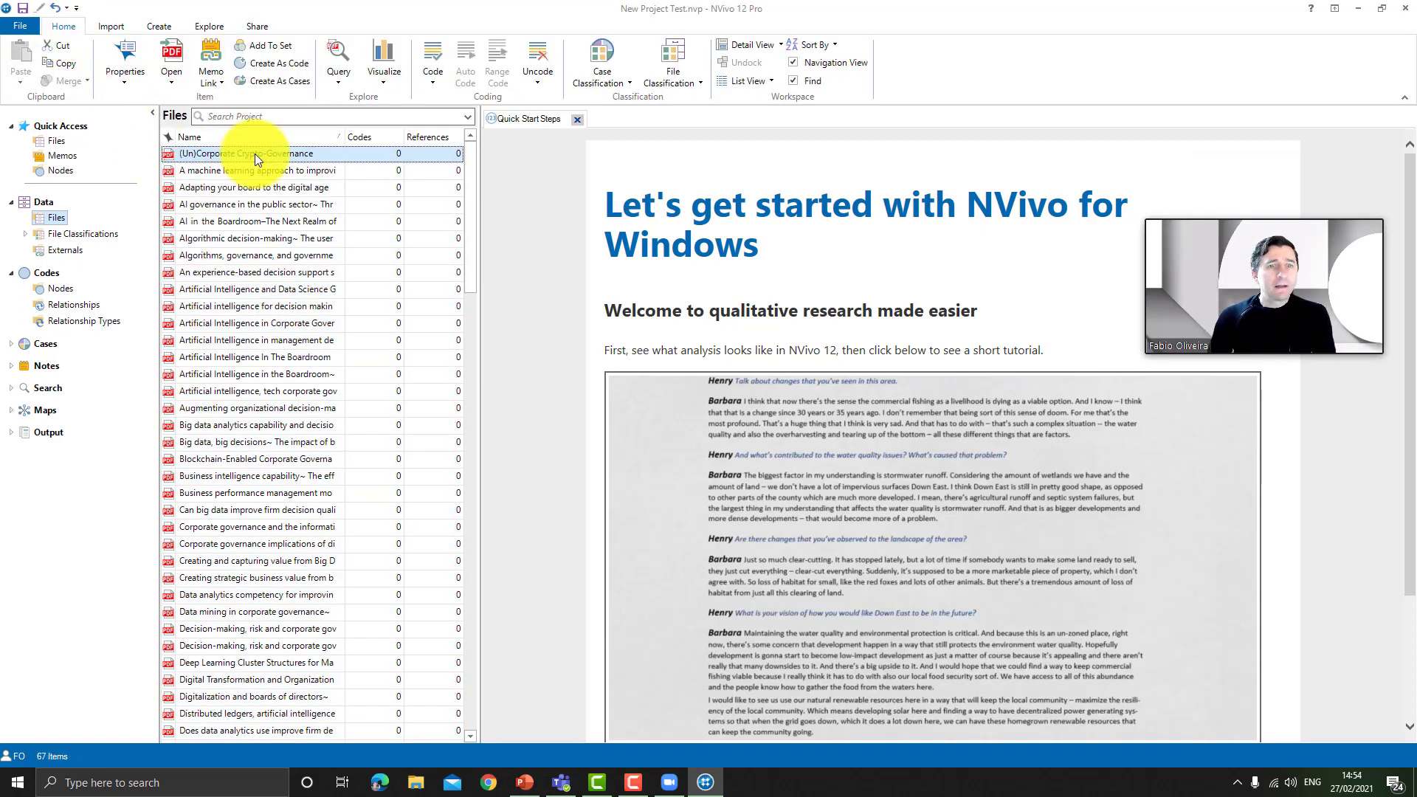
click(301, 170)
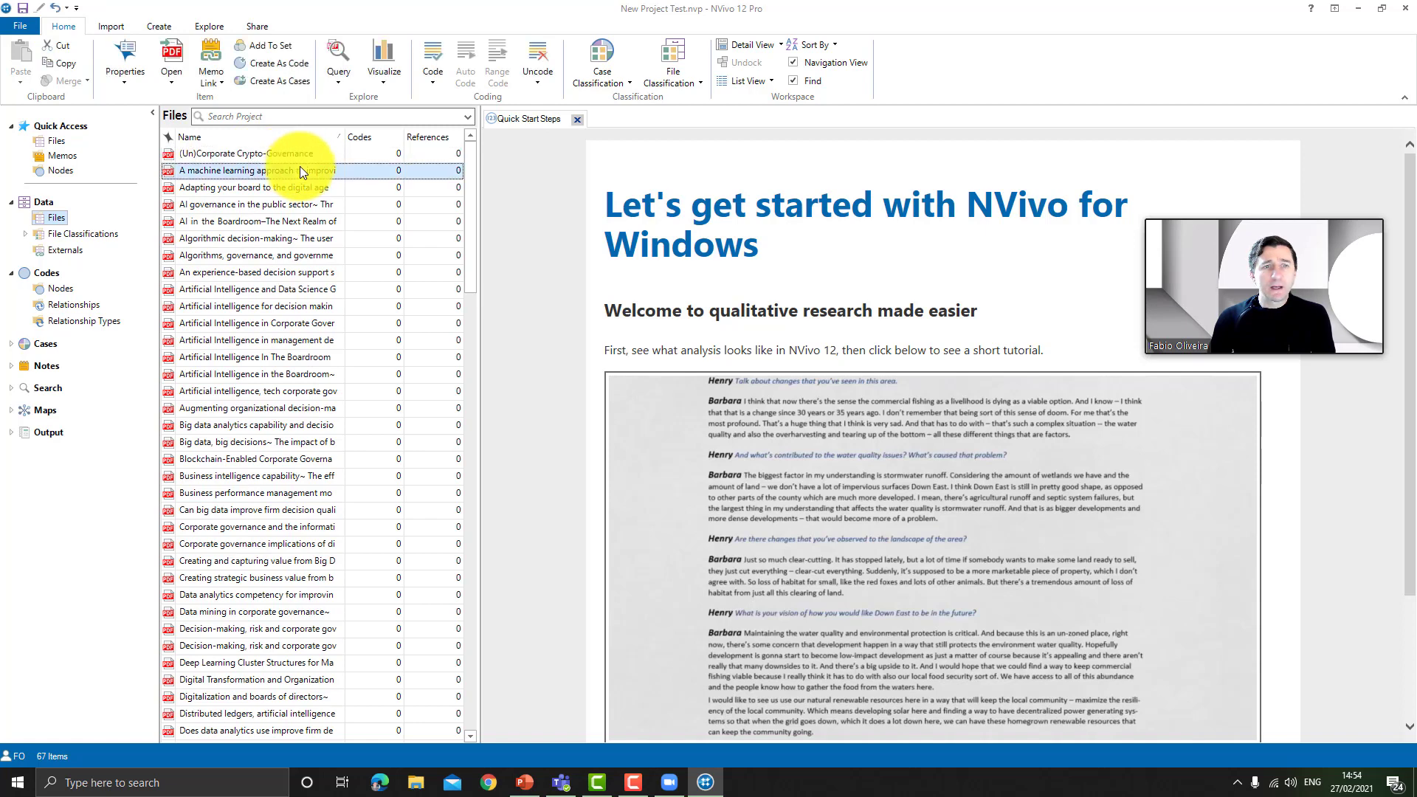
click(302, 154)
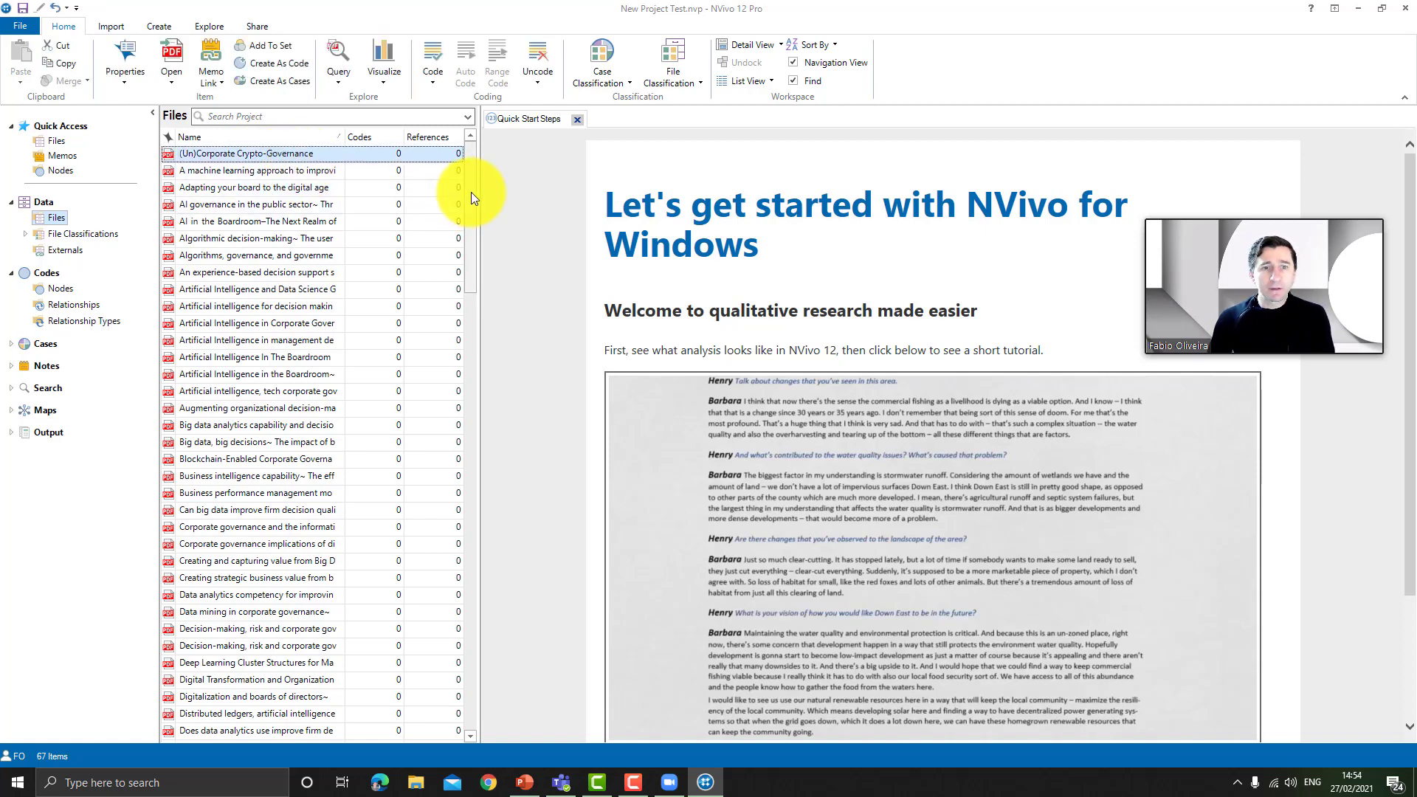
drag(470, 403, 490, 654)
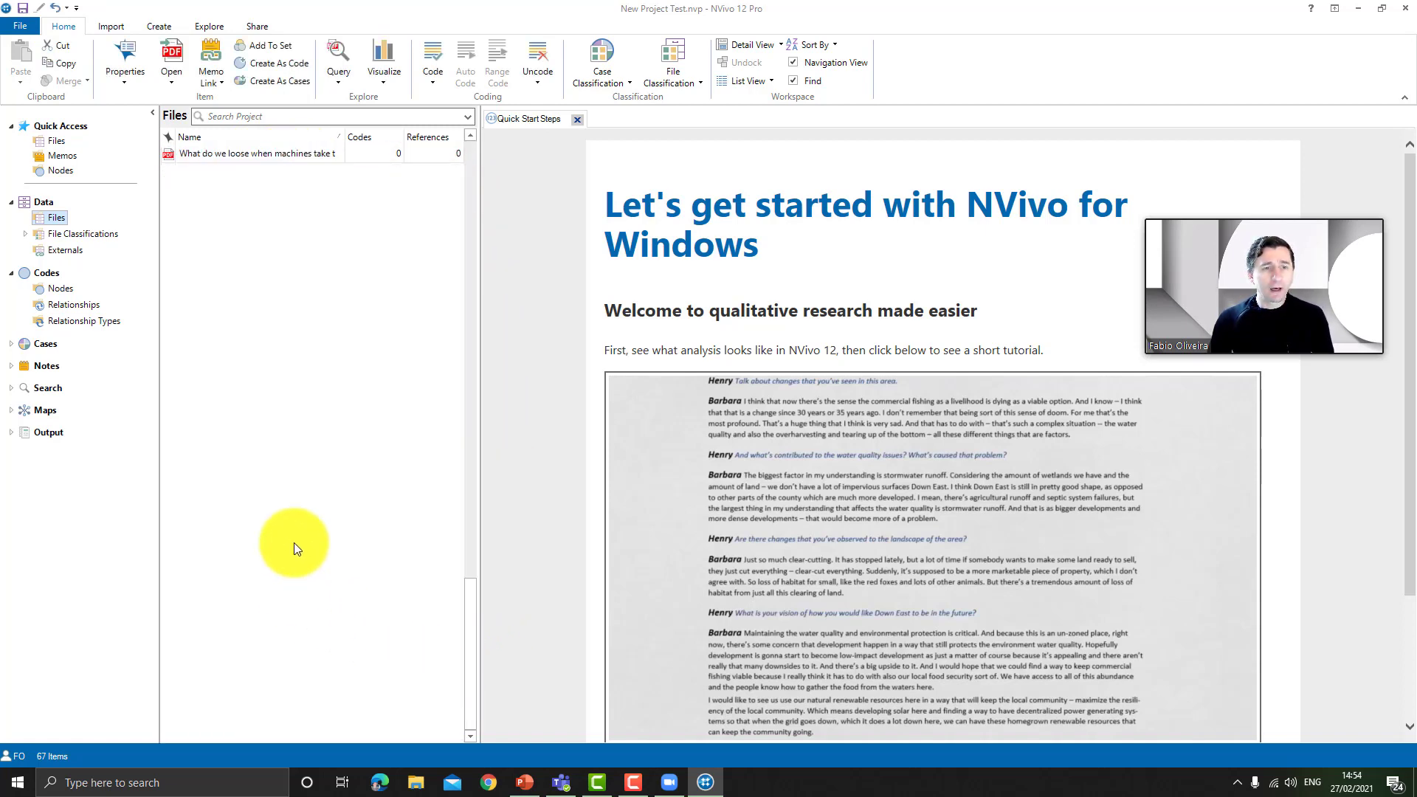
shift+click(317, 154)
drag(471, 605, 465, 142)
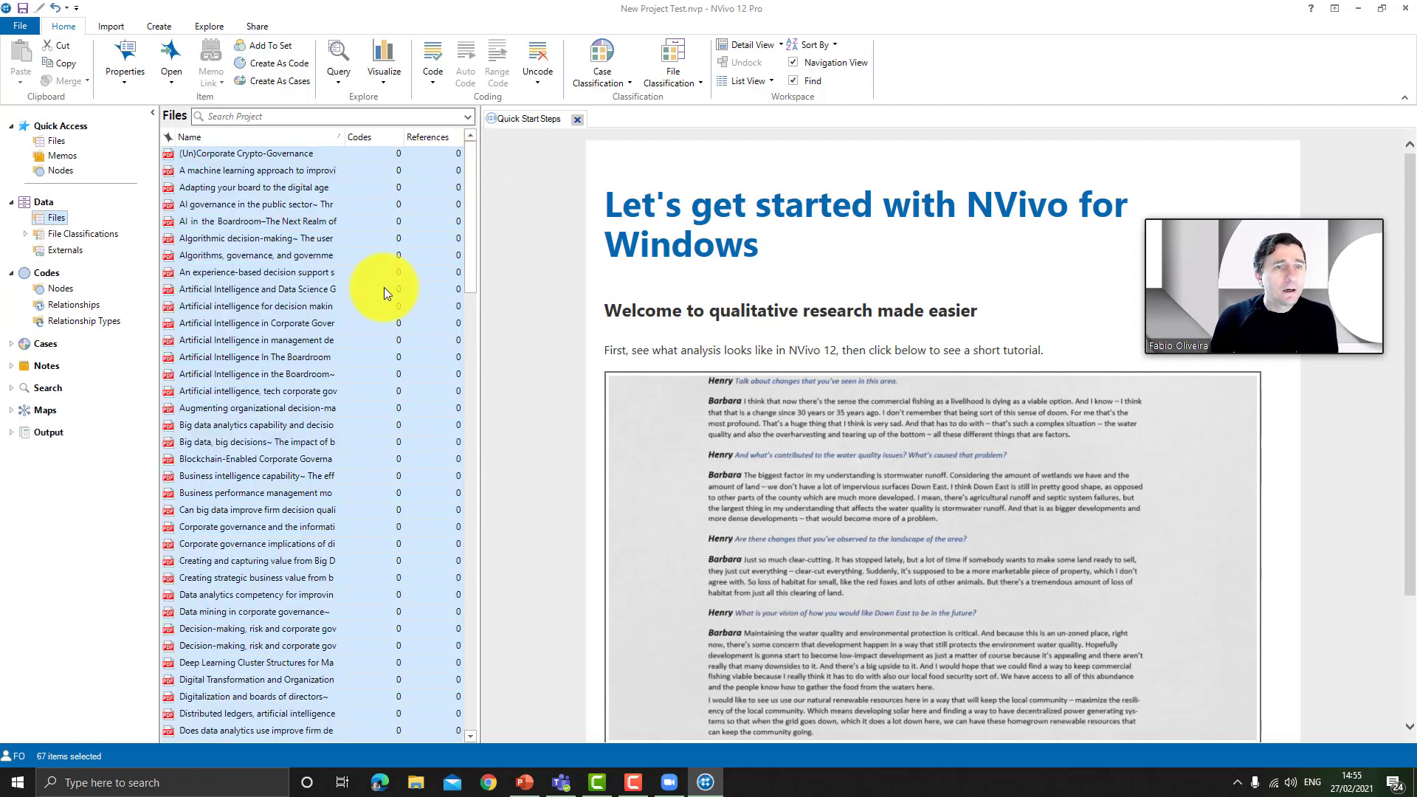
click(383, 76)
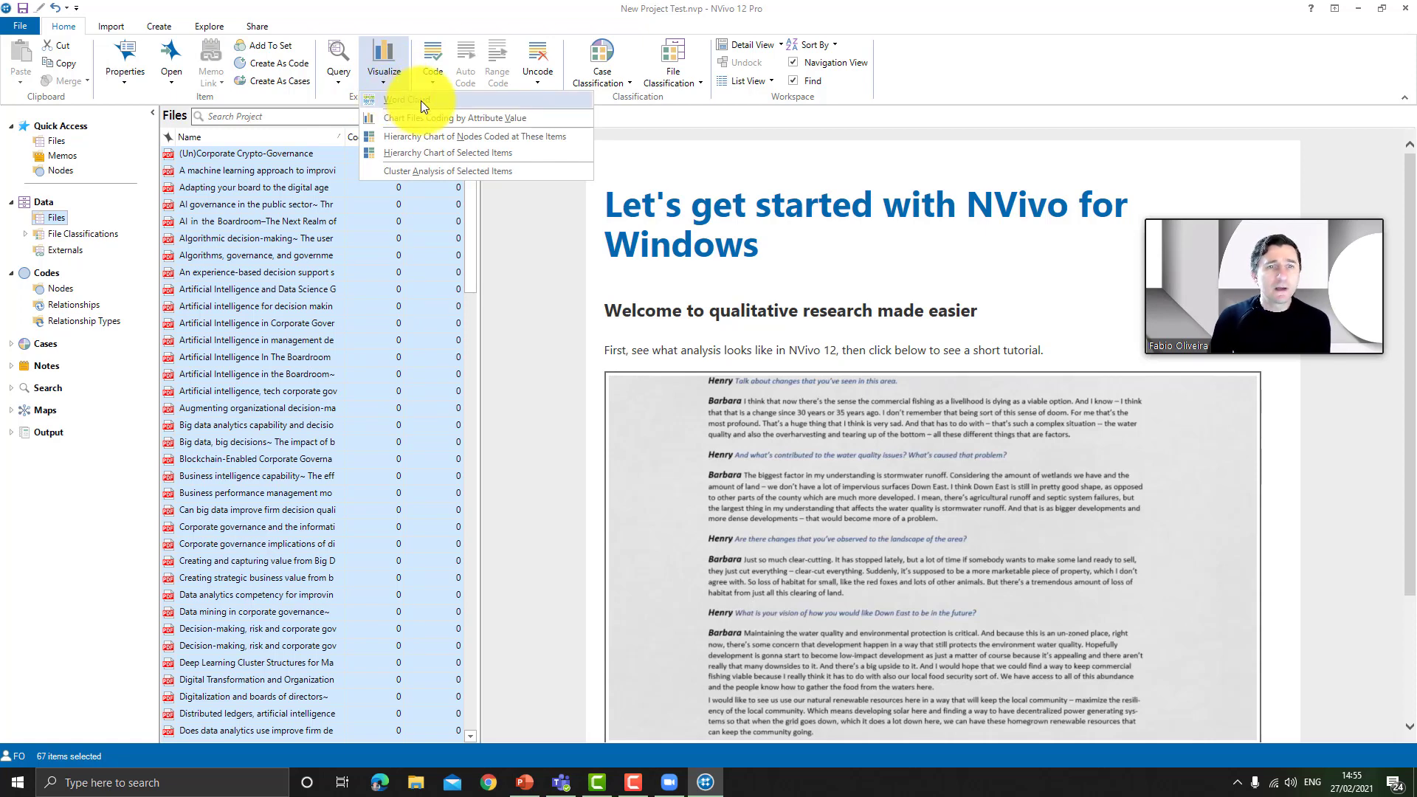
click(421, 101)
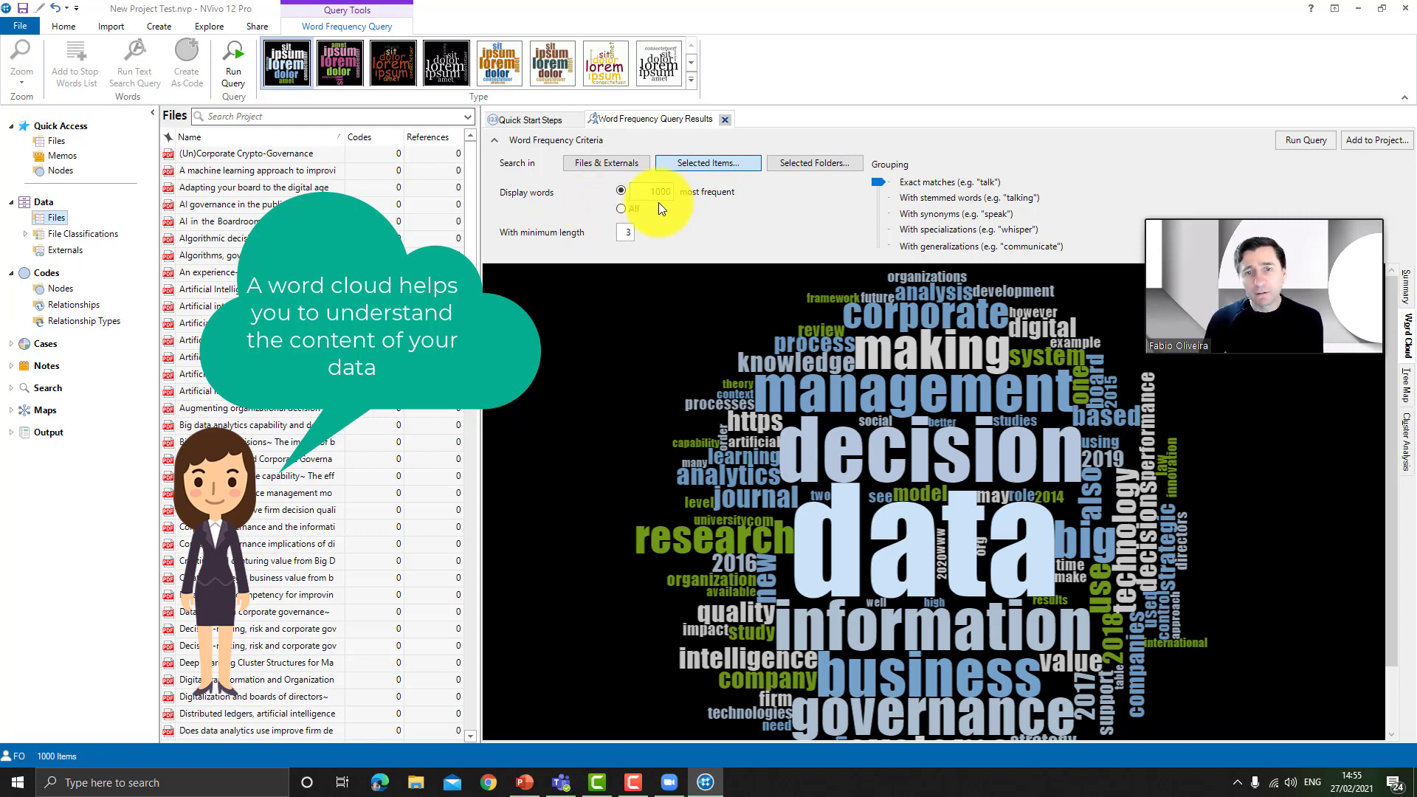
Step: Limit the word frequency query to the 500 most frequent words and rerun it
drag(653, 192, 662, 192)
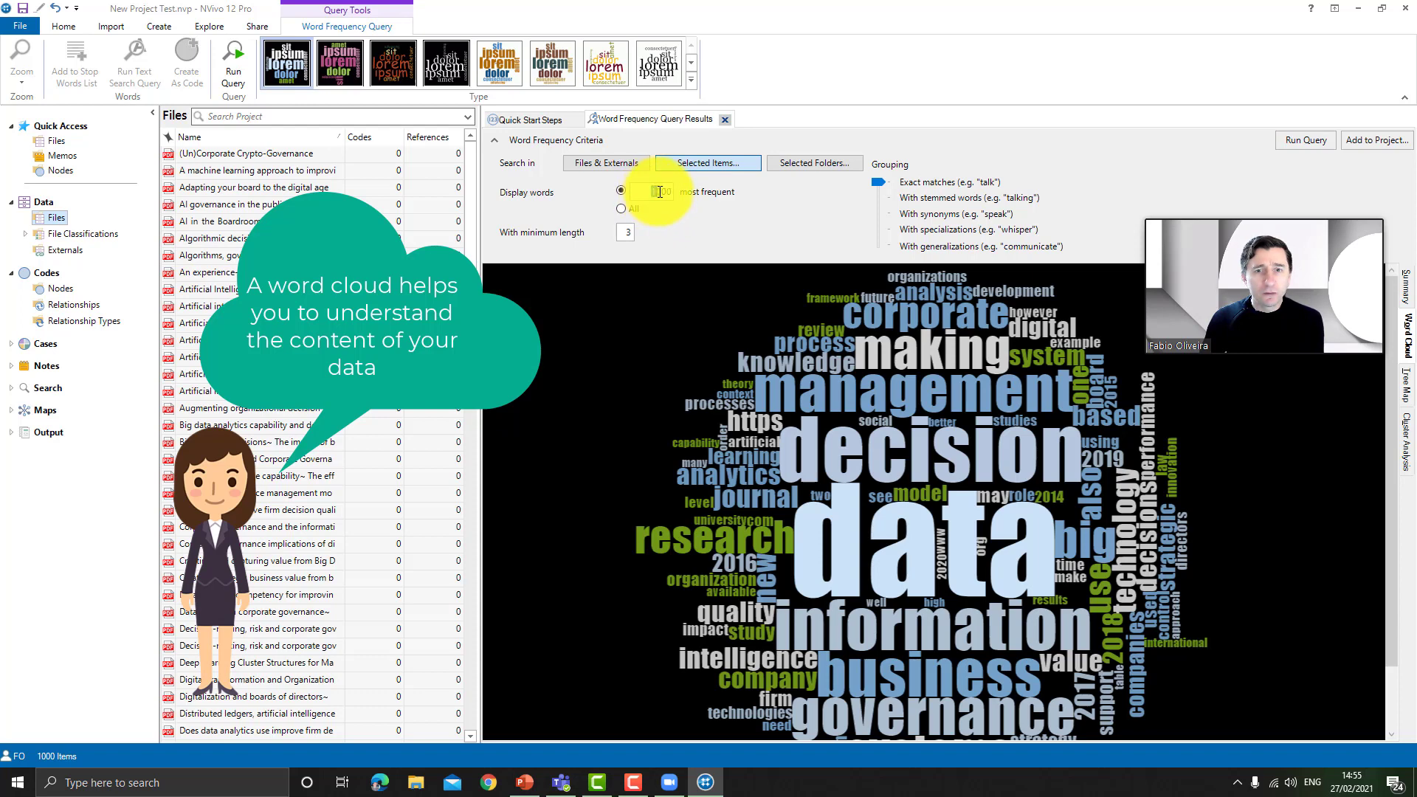
text(5)
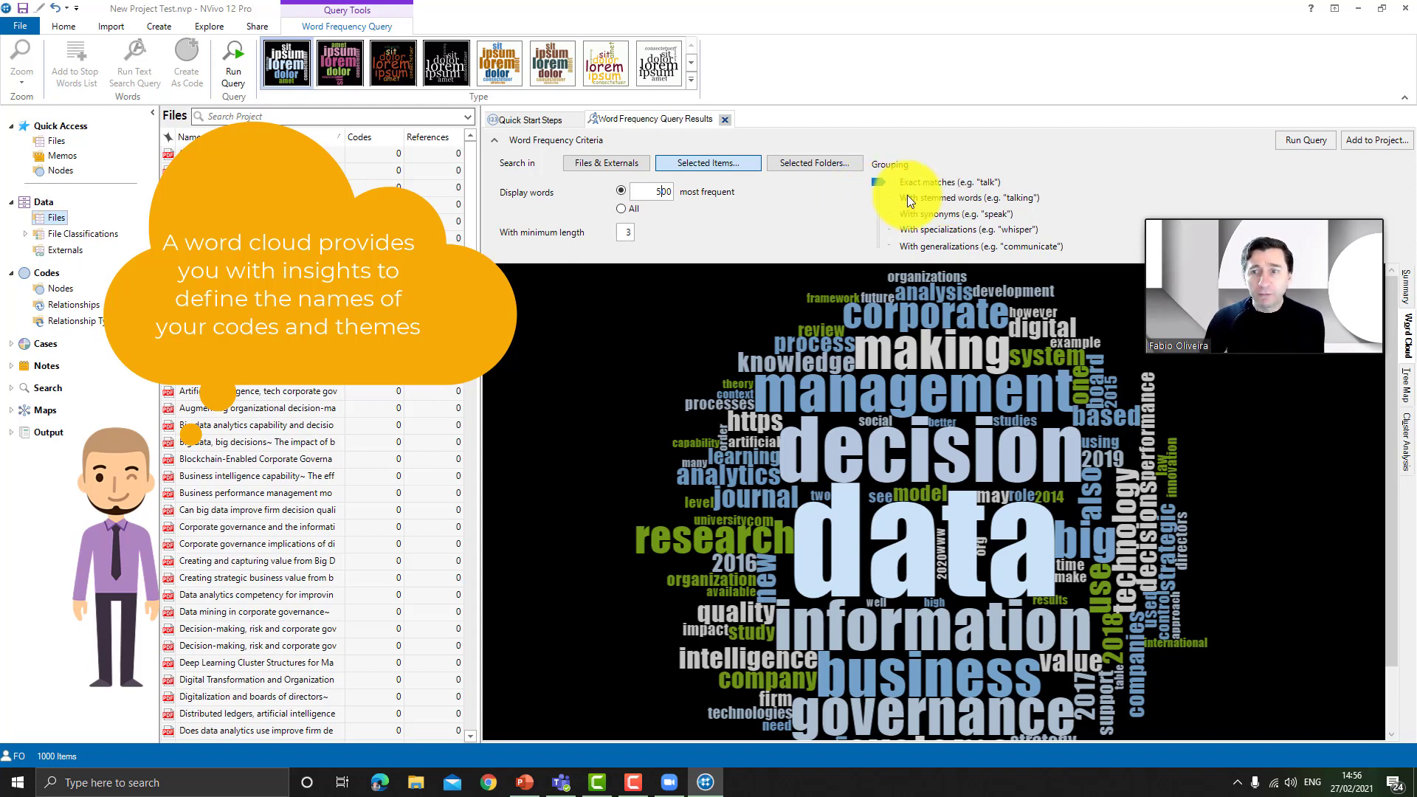
click(1309, 145)
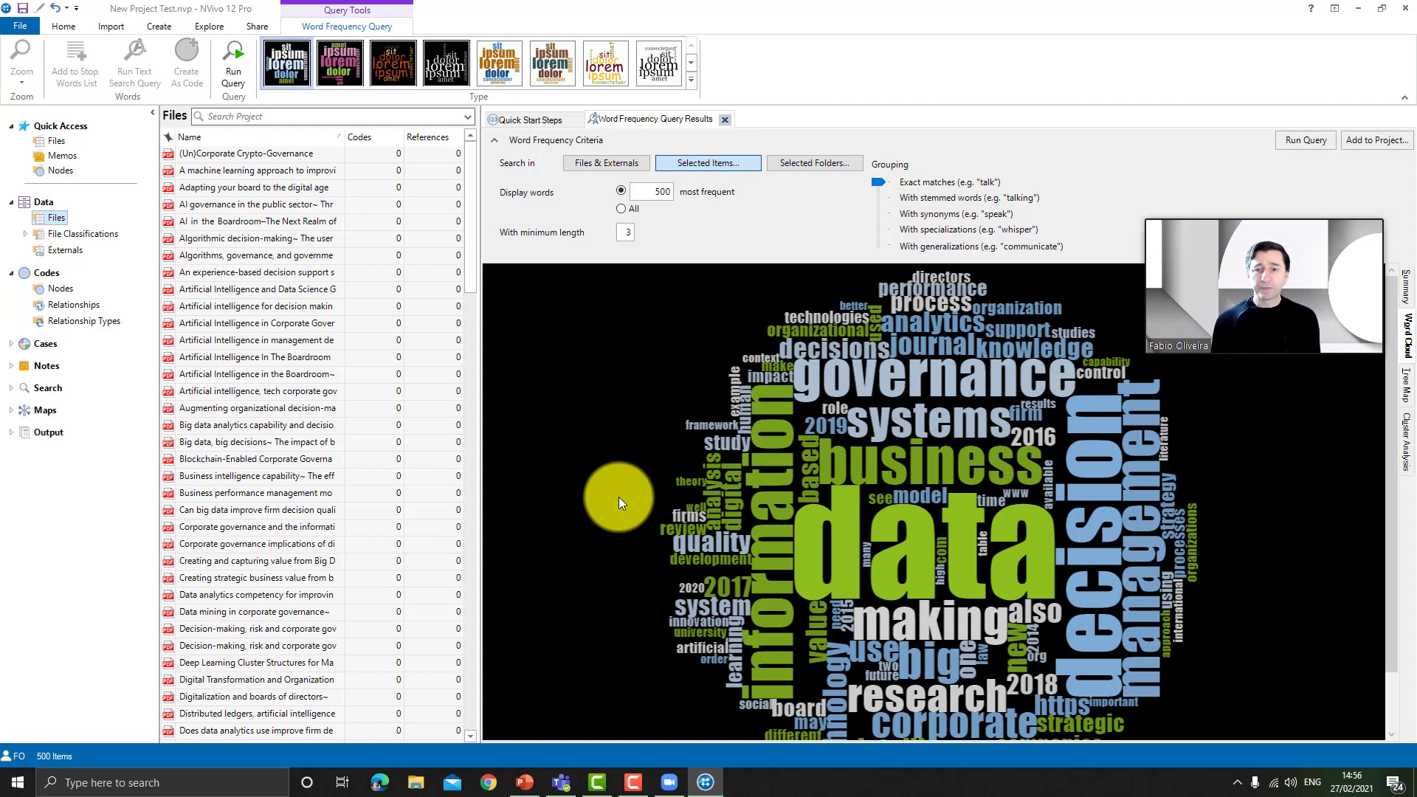
drag(1259, 220, 1252, 64)
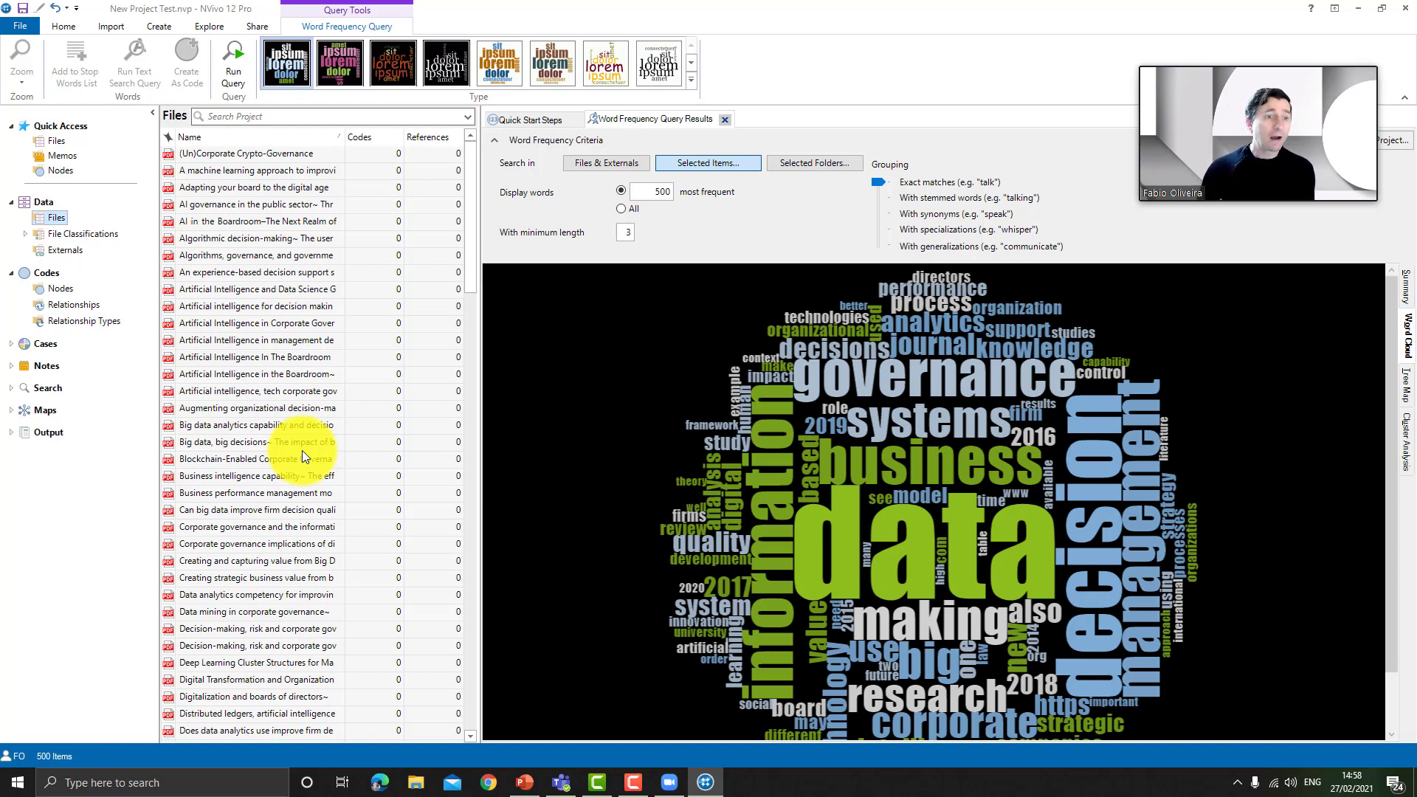
Step: Start a new top-level node in the project's nodes and name it "Big Data"
click(59, 290)
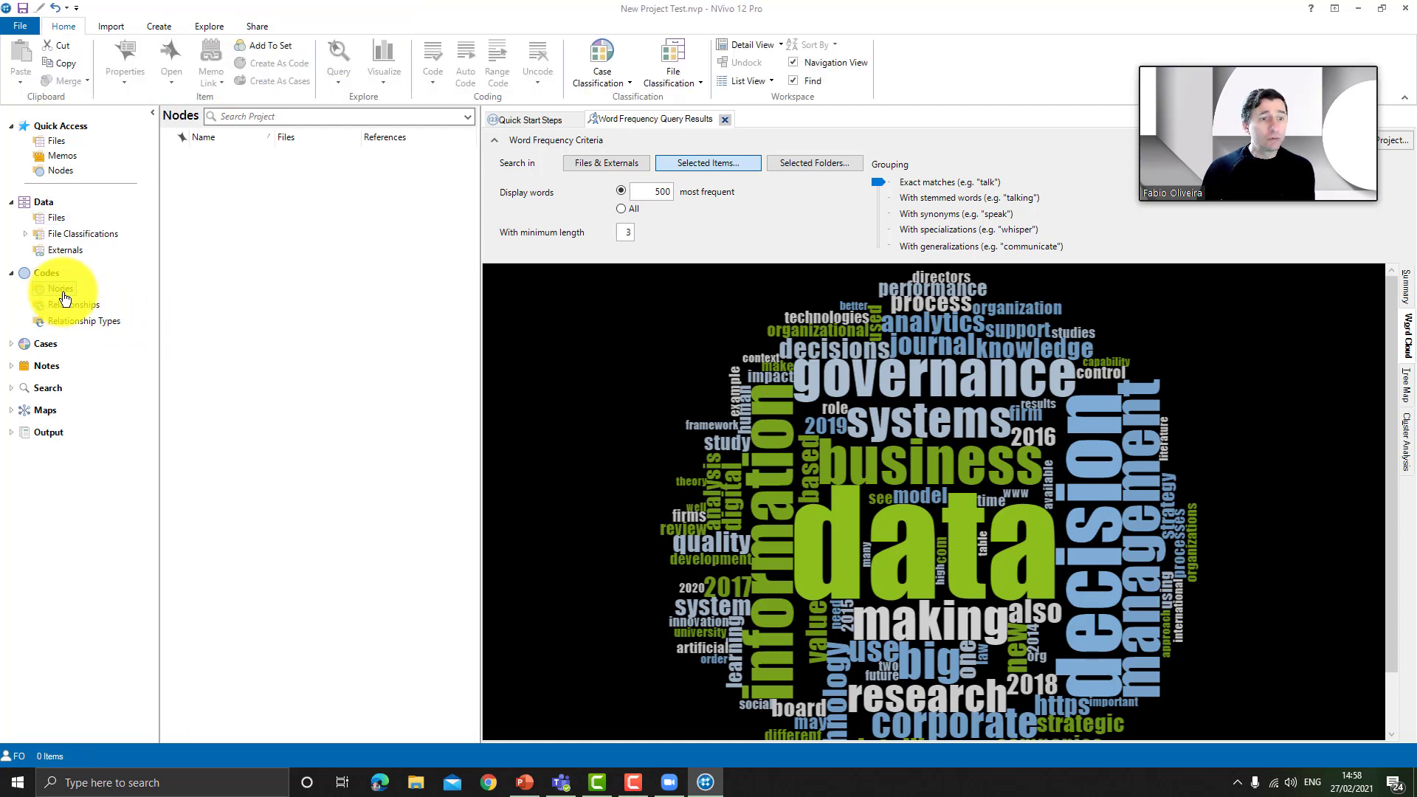
right_click(176, 229)
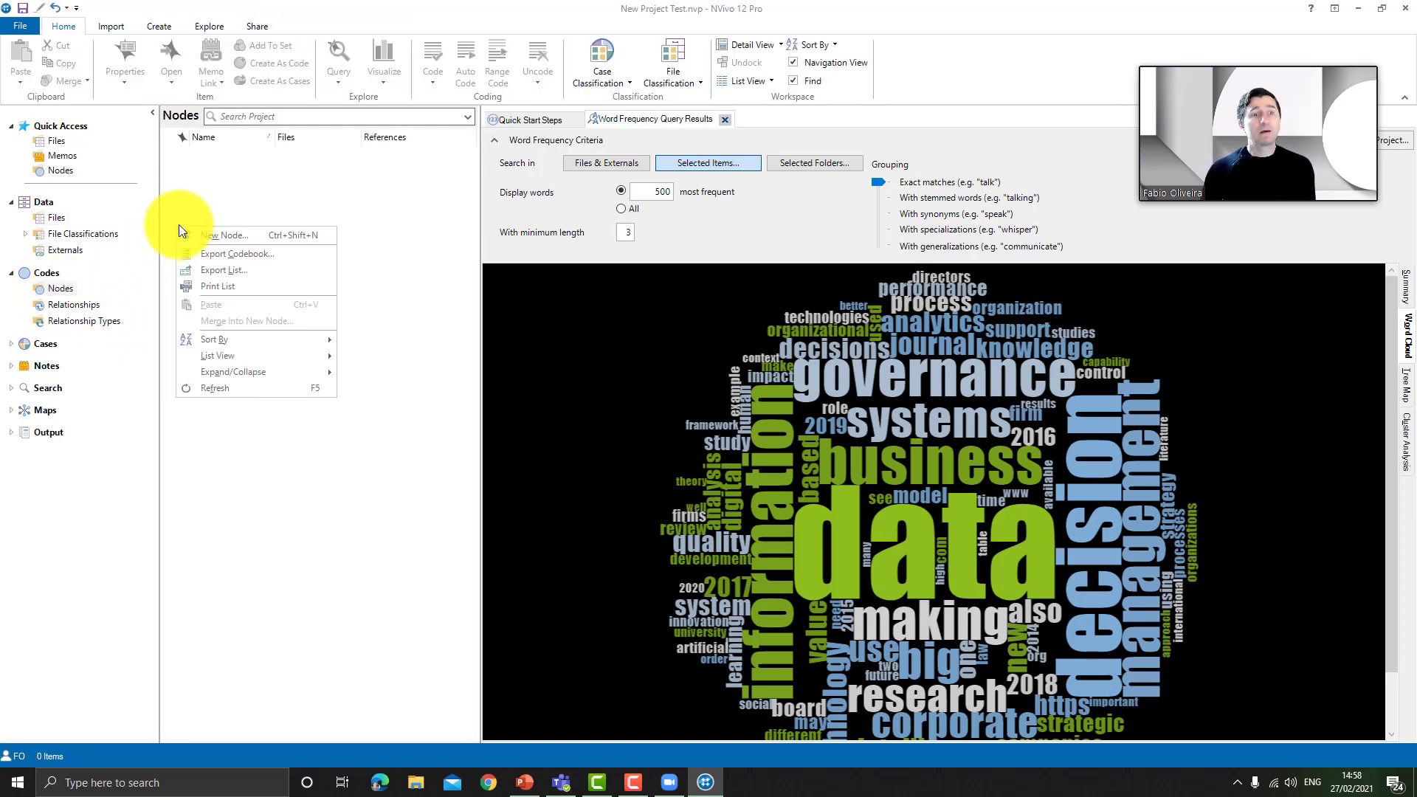
click(215, 235)
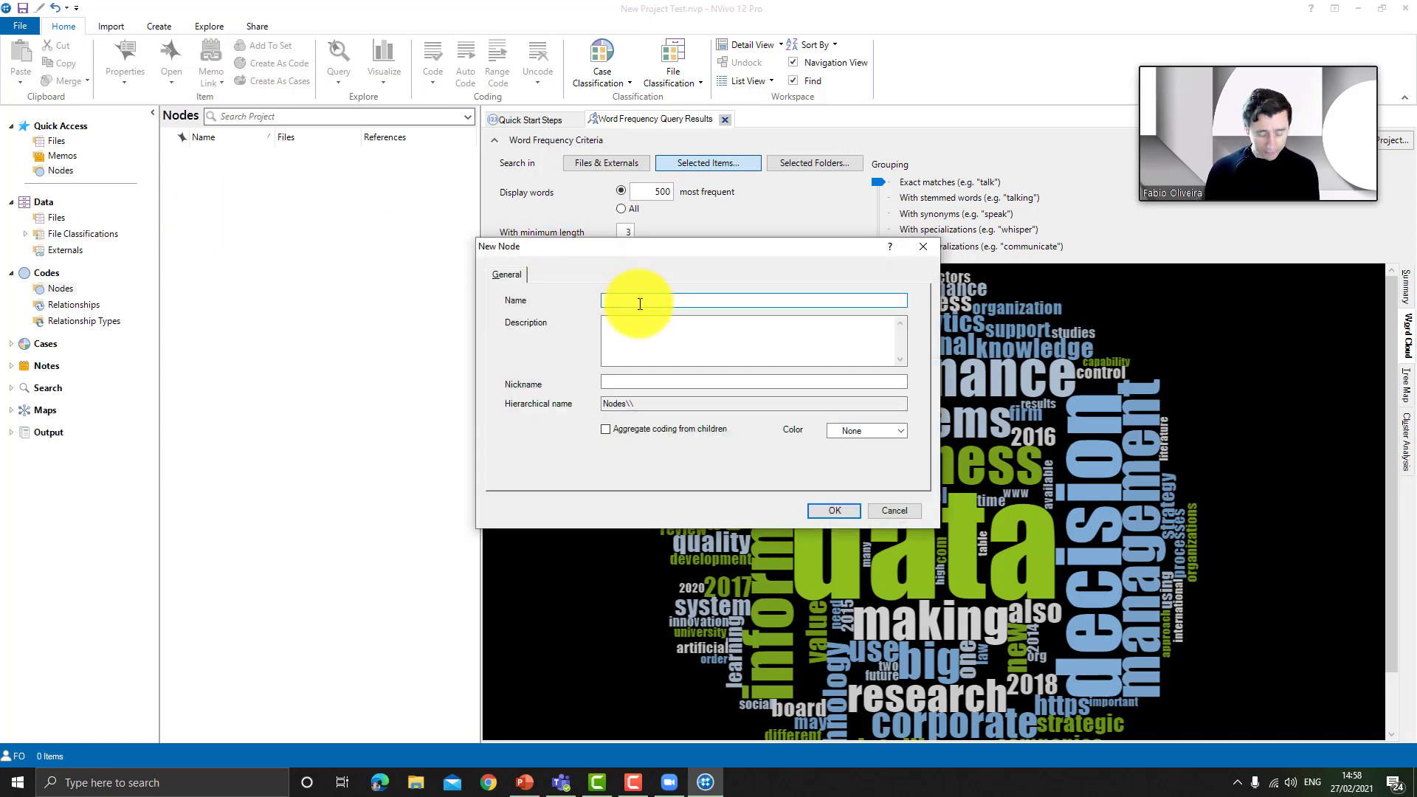
text(Big Da)
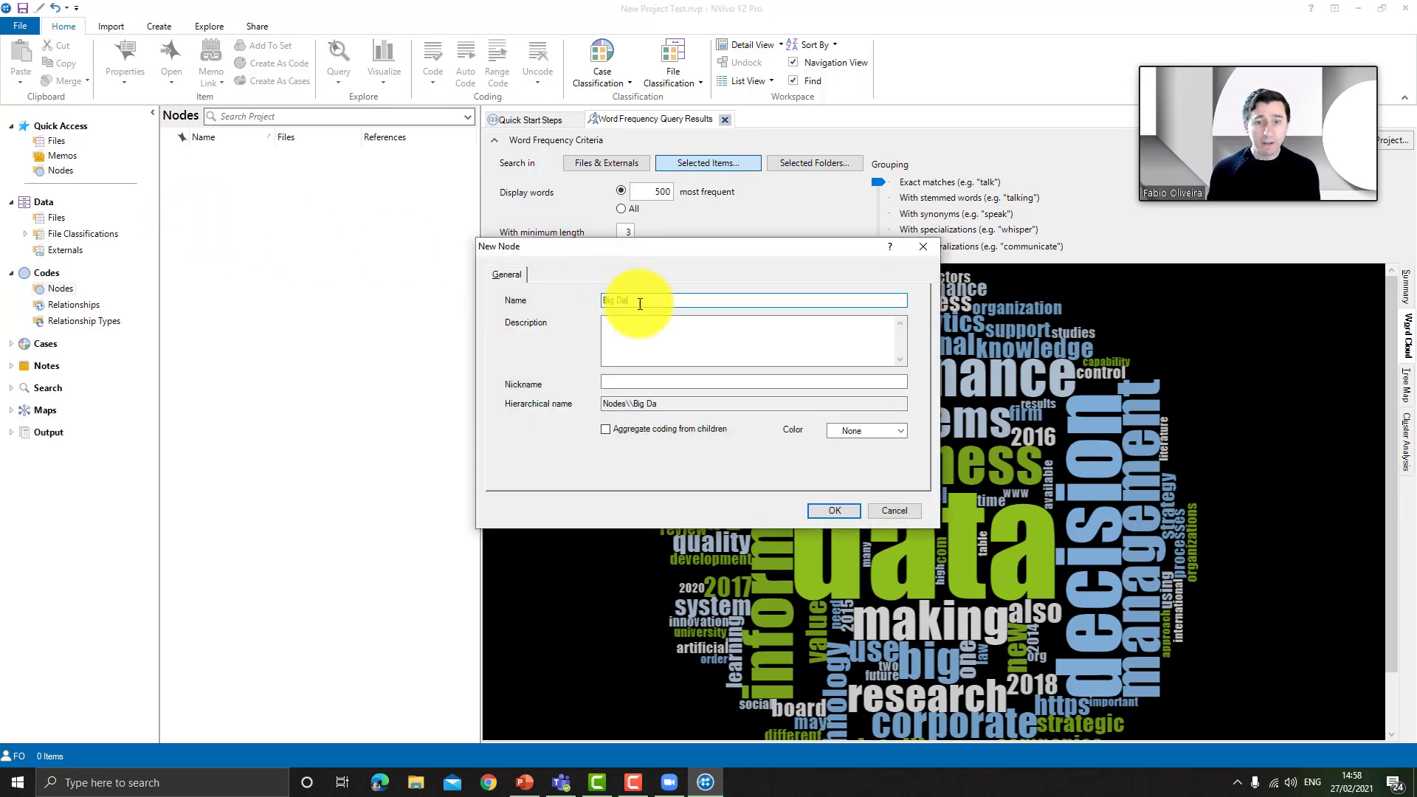
text(ta)
Step: Give the Big Data node the description "All extracts from articles discussing the usage of big data on decision making" and create it
click(713, 336)
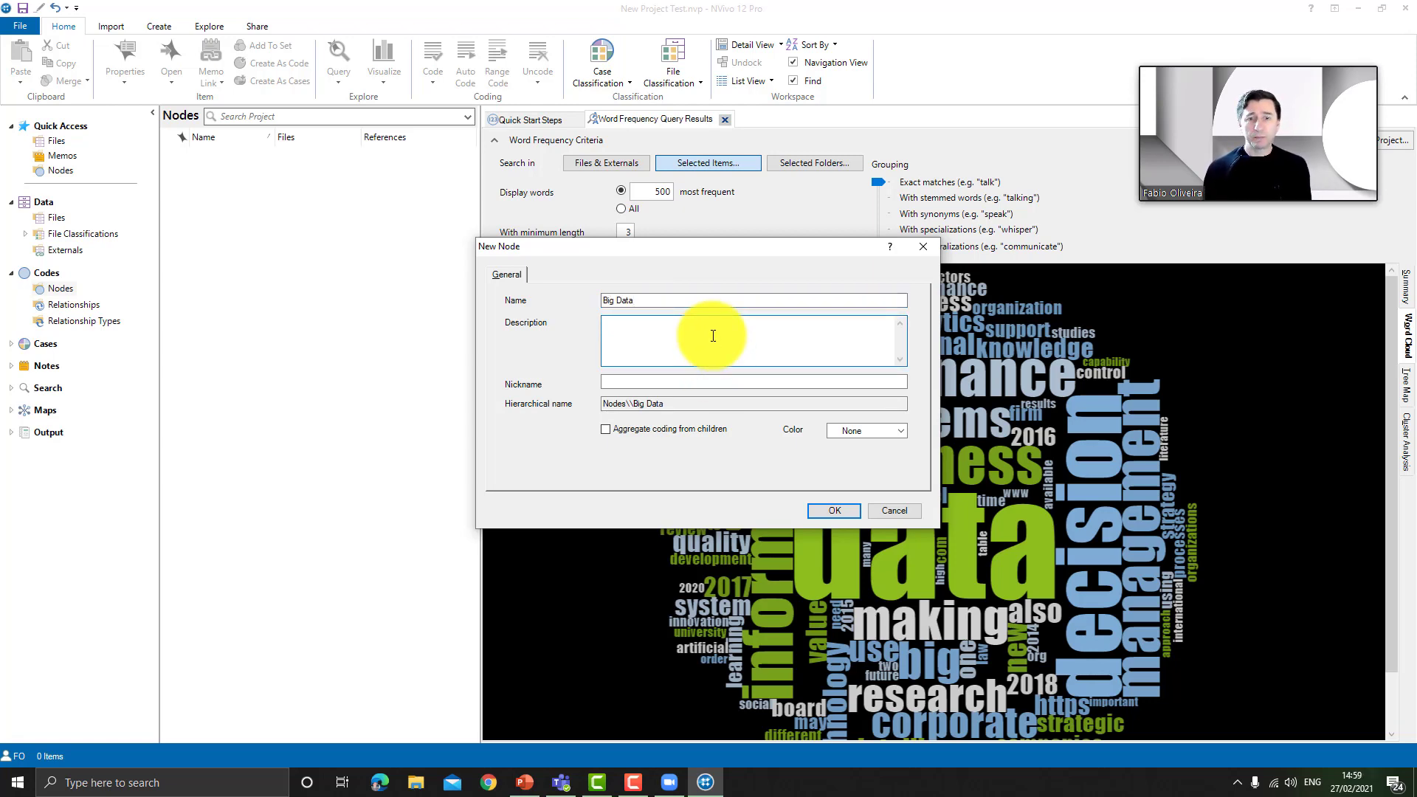
text(All ex)
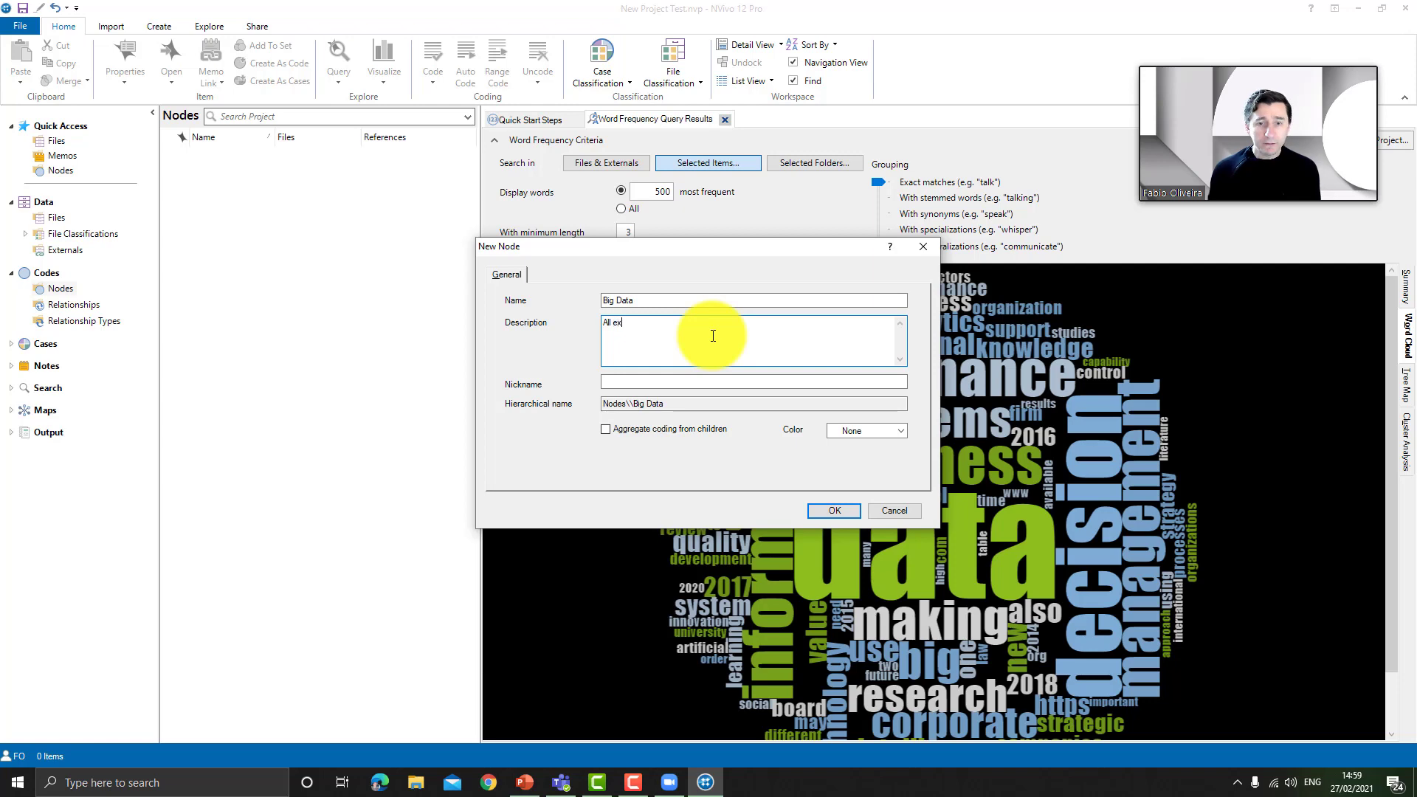
key(BackSpace)
key(BackSpace)
key(BackSpace)
key(BackSpace)
key(BackSpace)
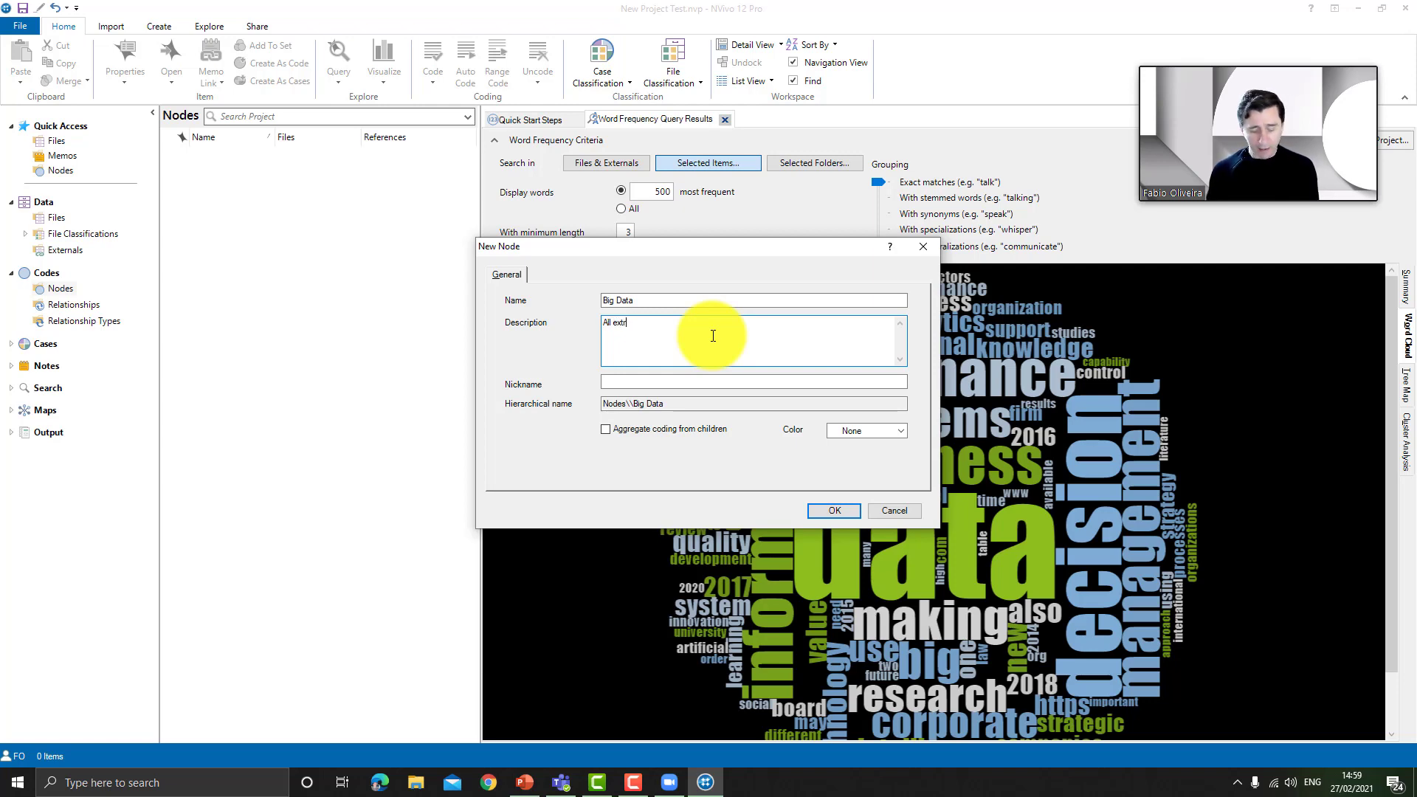
text(extracts from ar)
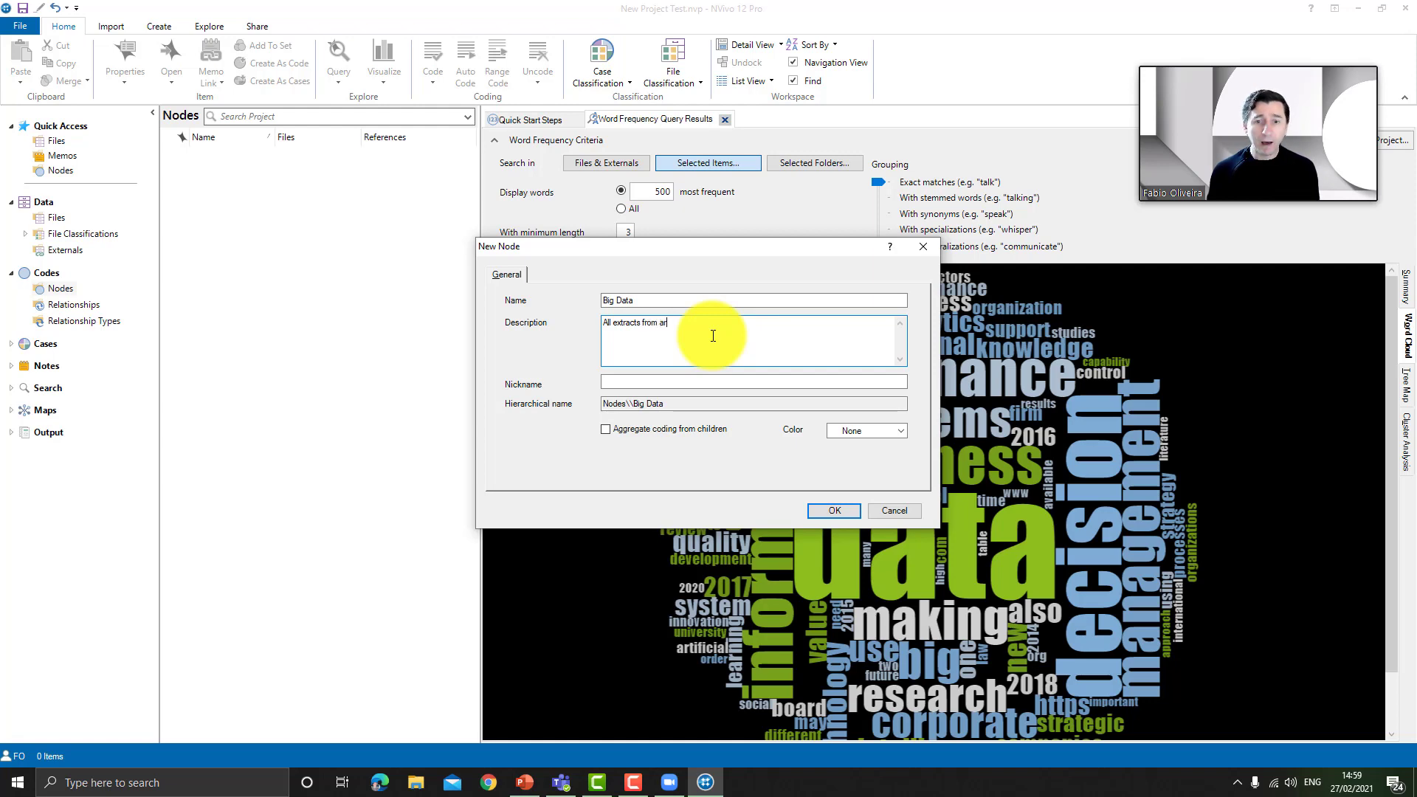
text(ticles discussin)
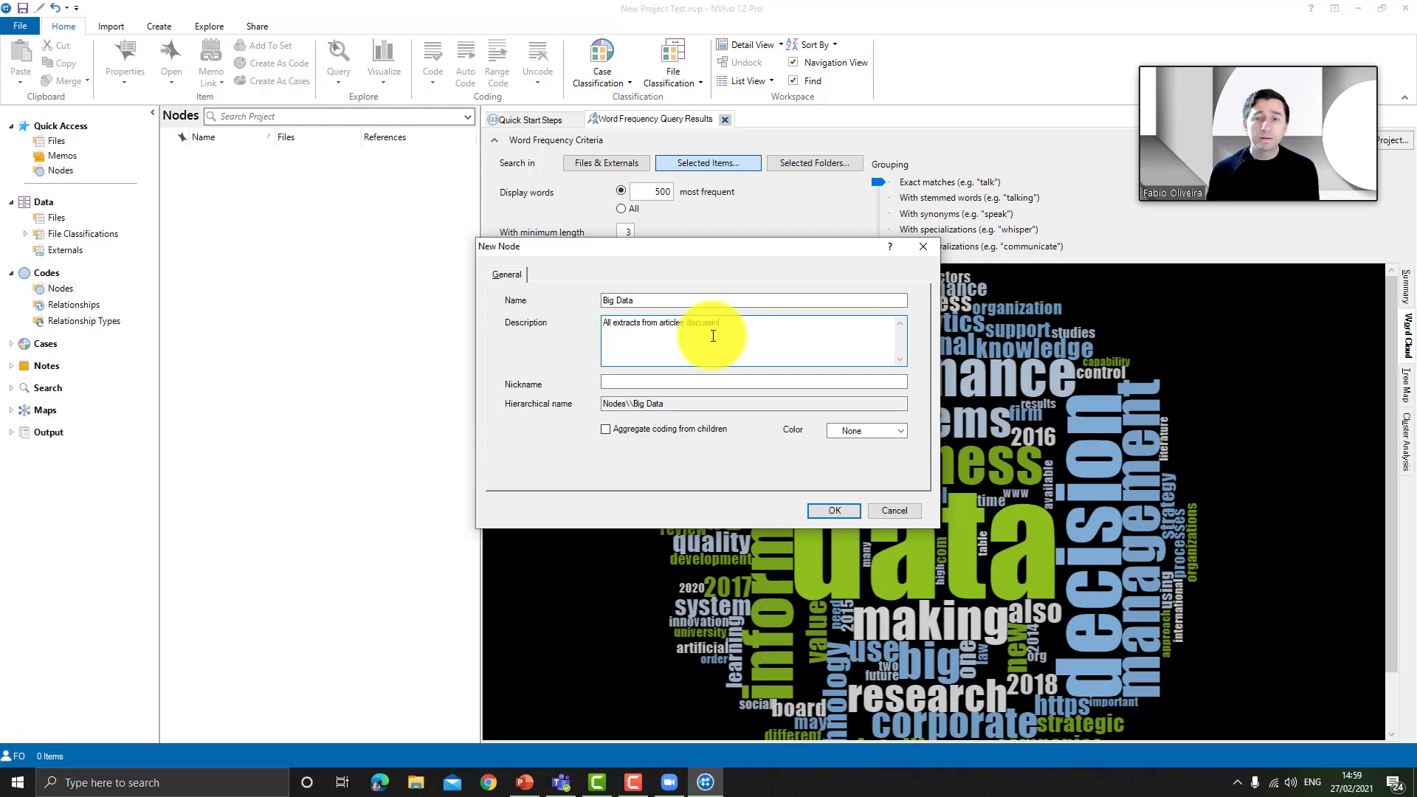
text(g the usage of)
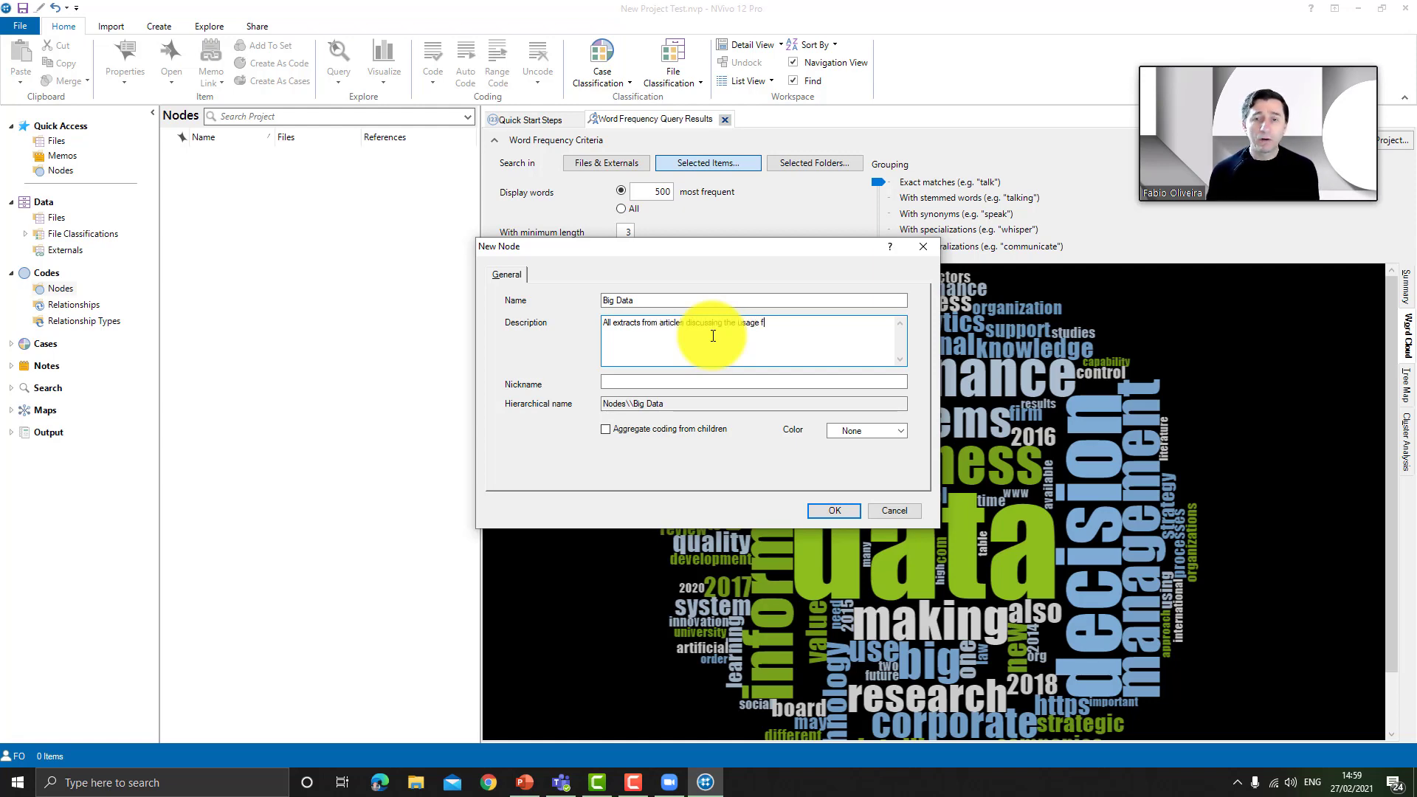
text( big data on decision)
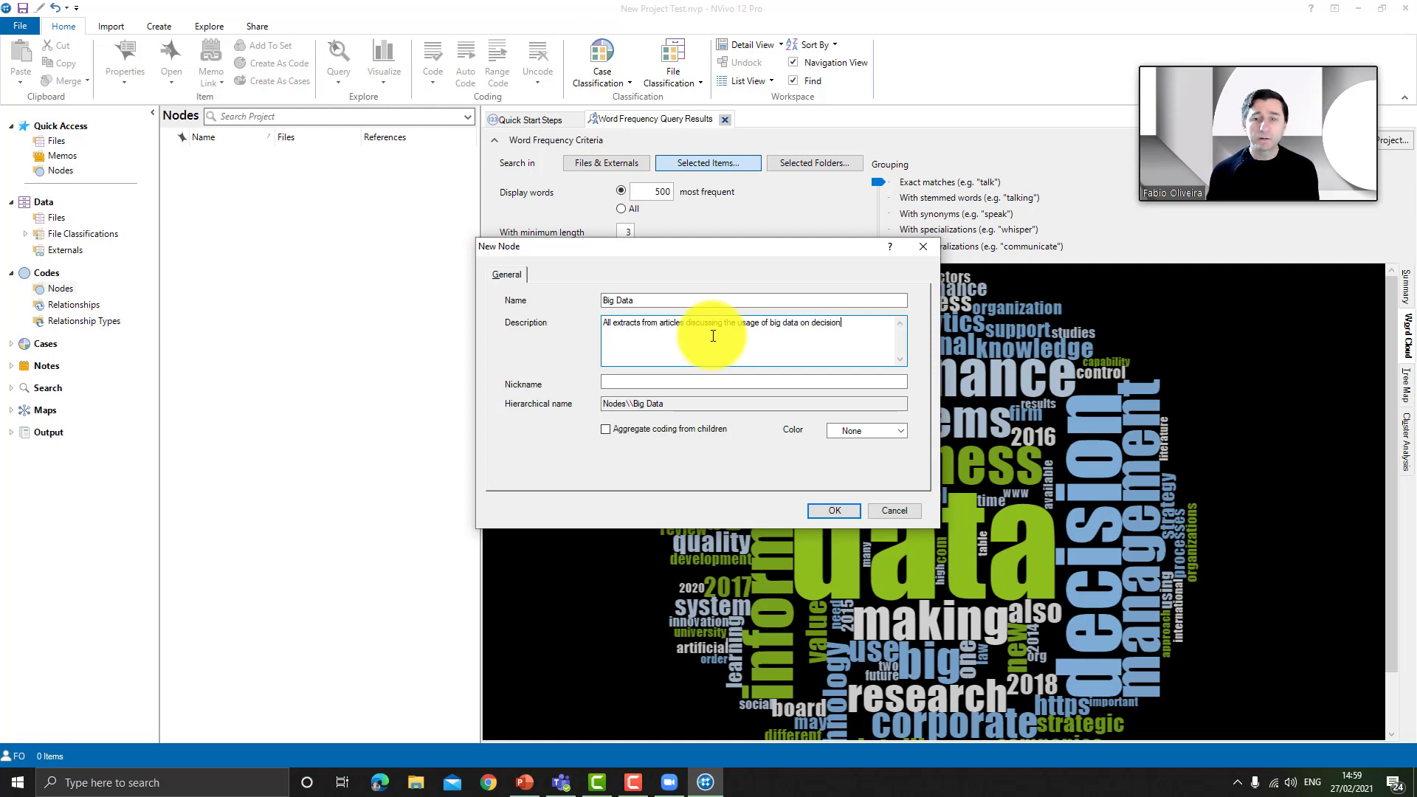
text( making)
click(837, 512)
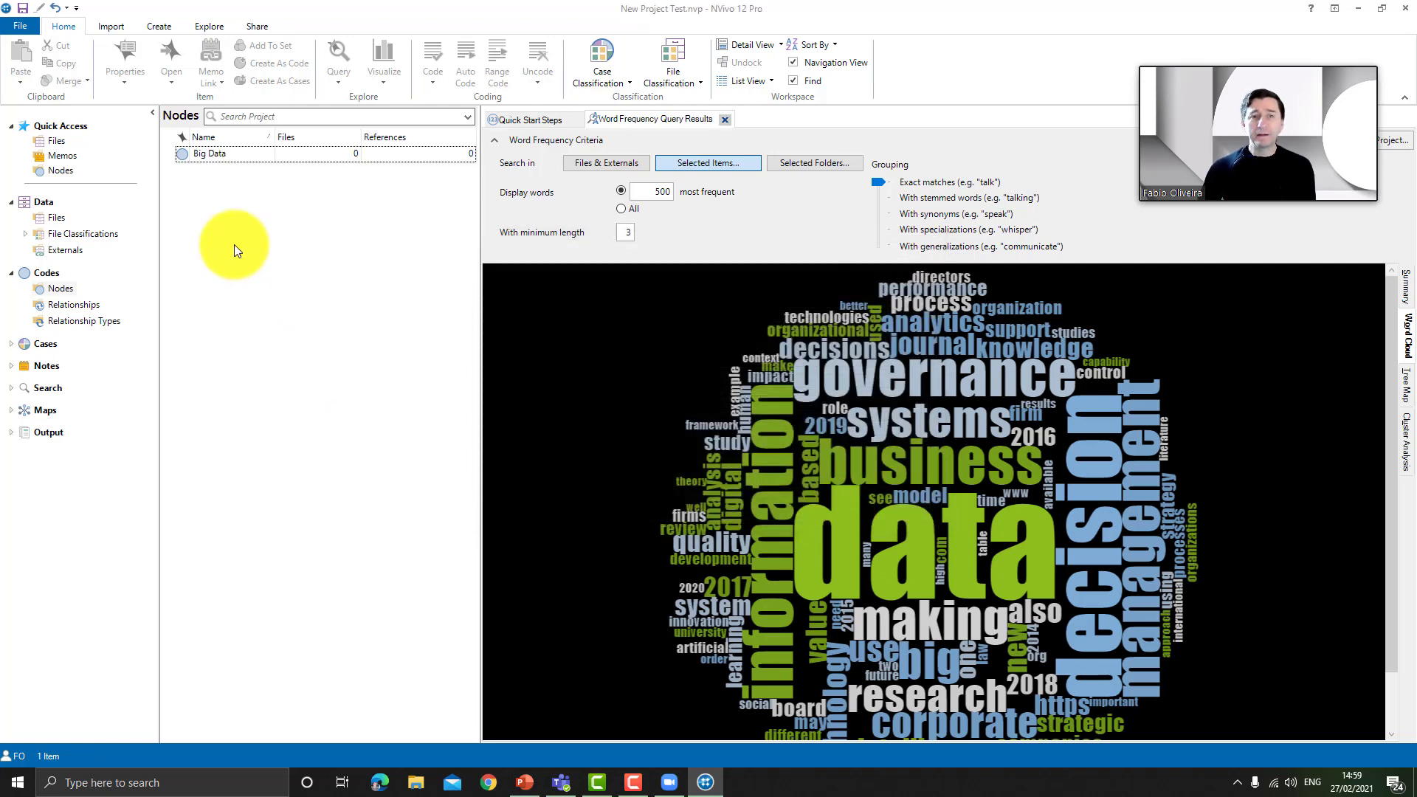
click(217, 155)
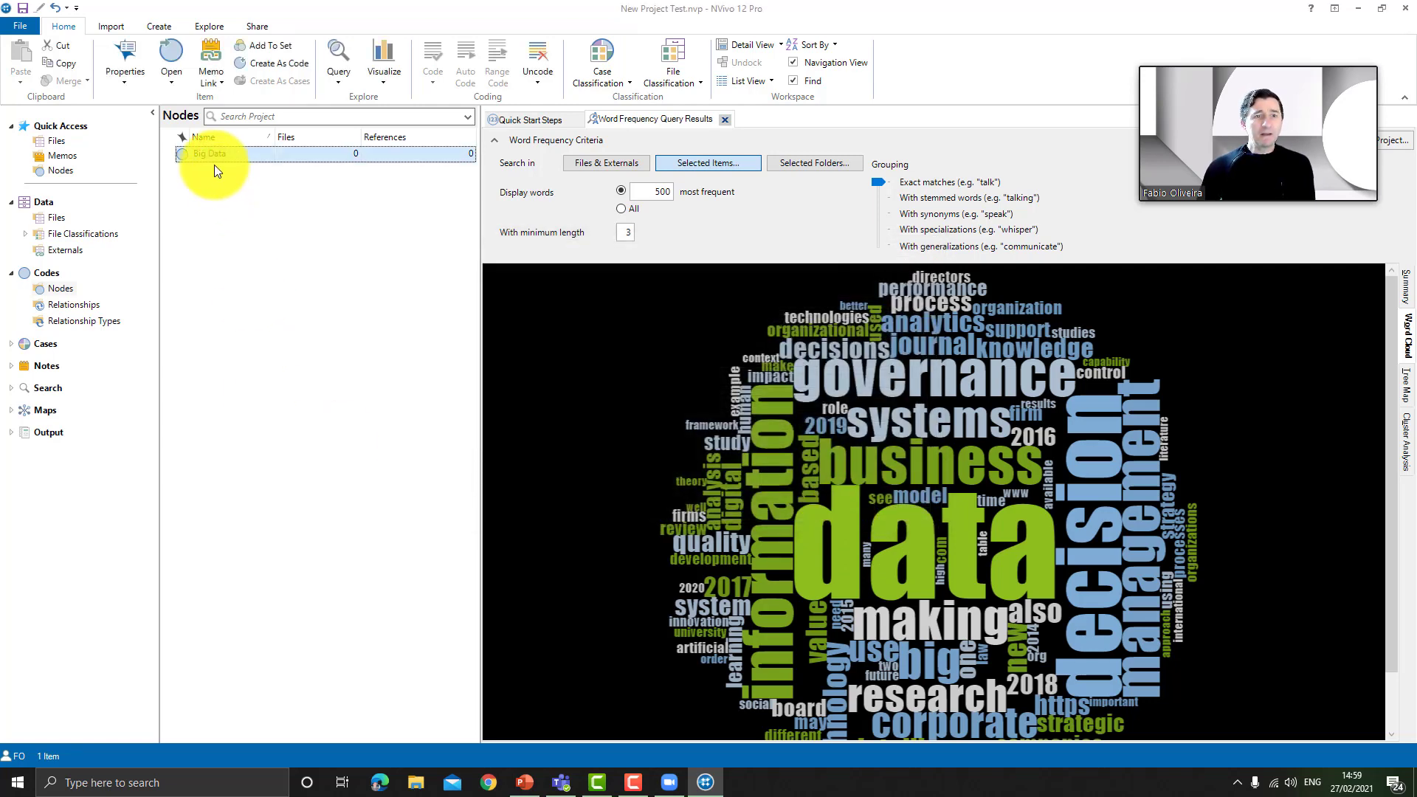
right_click(212, 160)
right_click(212, 159)
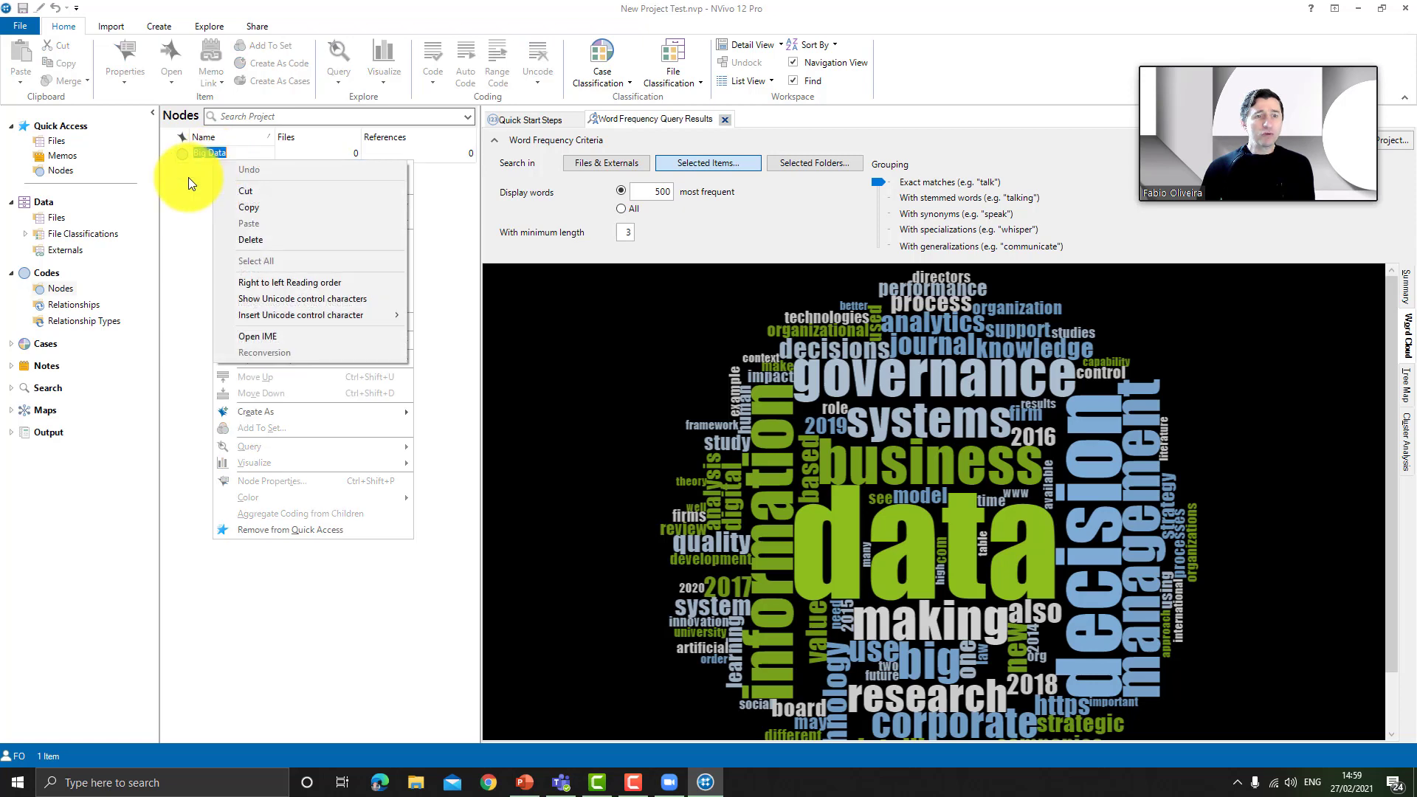
click(189, 177)
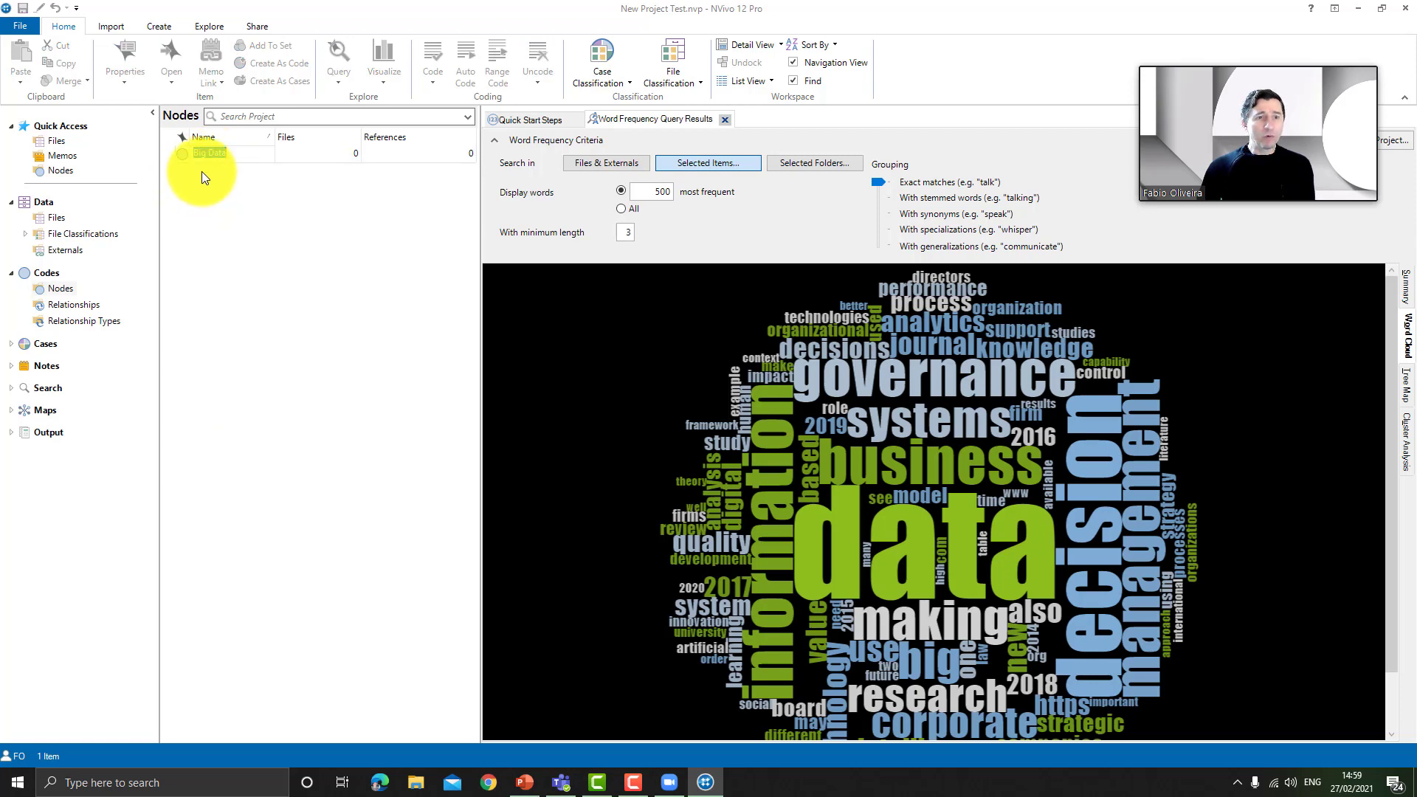
right_click(245, 153)
click(210, 208)
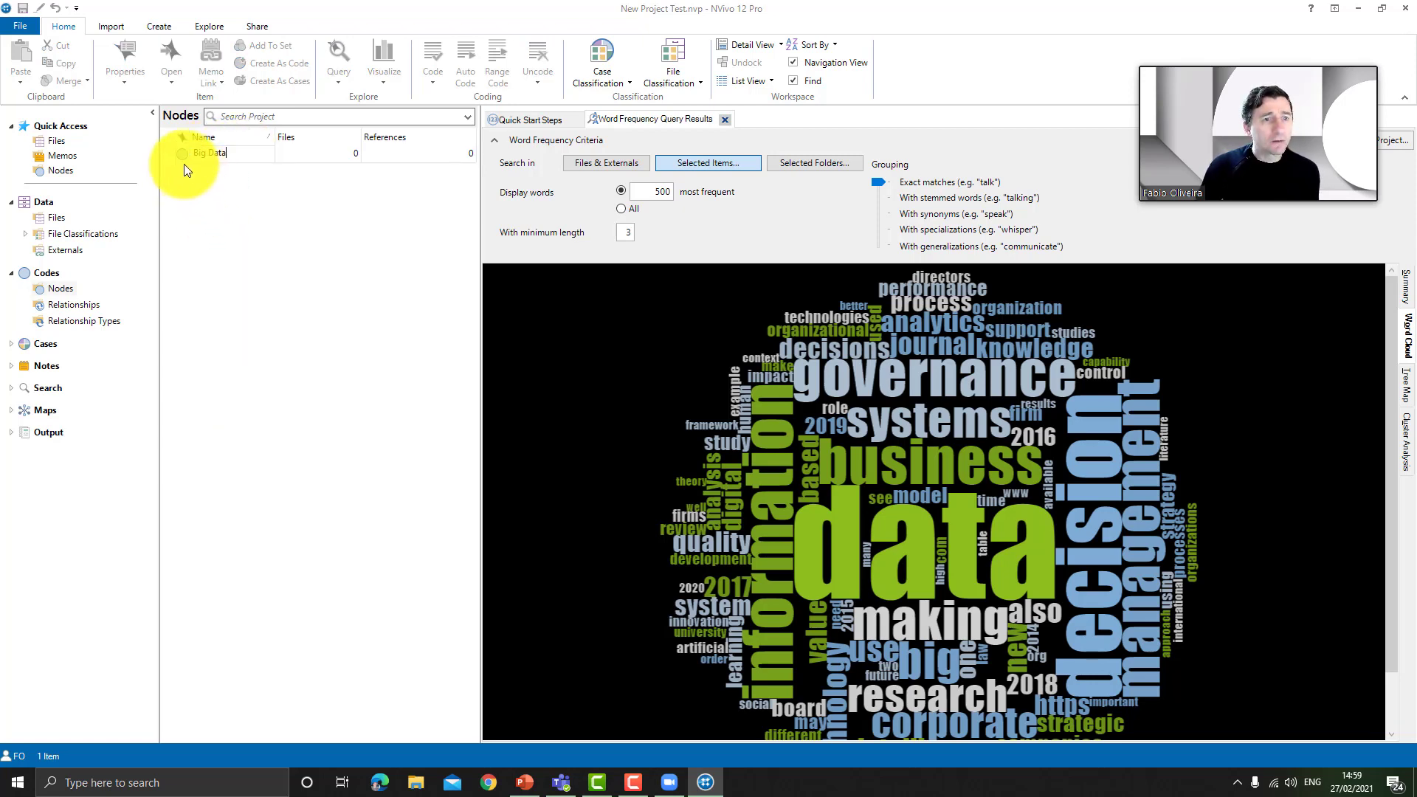
Step: Start a new child node under Big Data and name it "Decision-making"
click(183, 154)
right_click(183, 153)
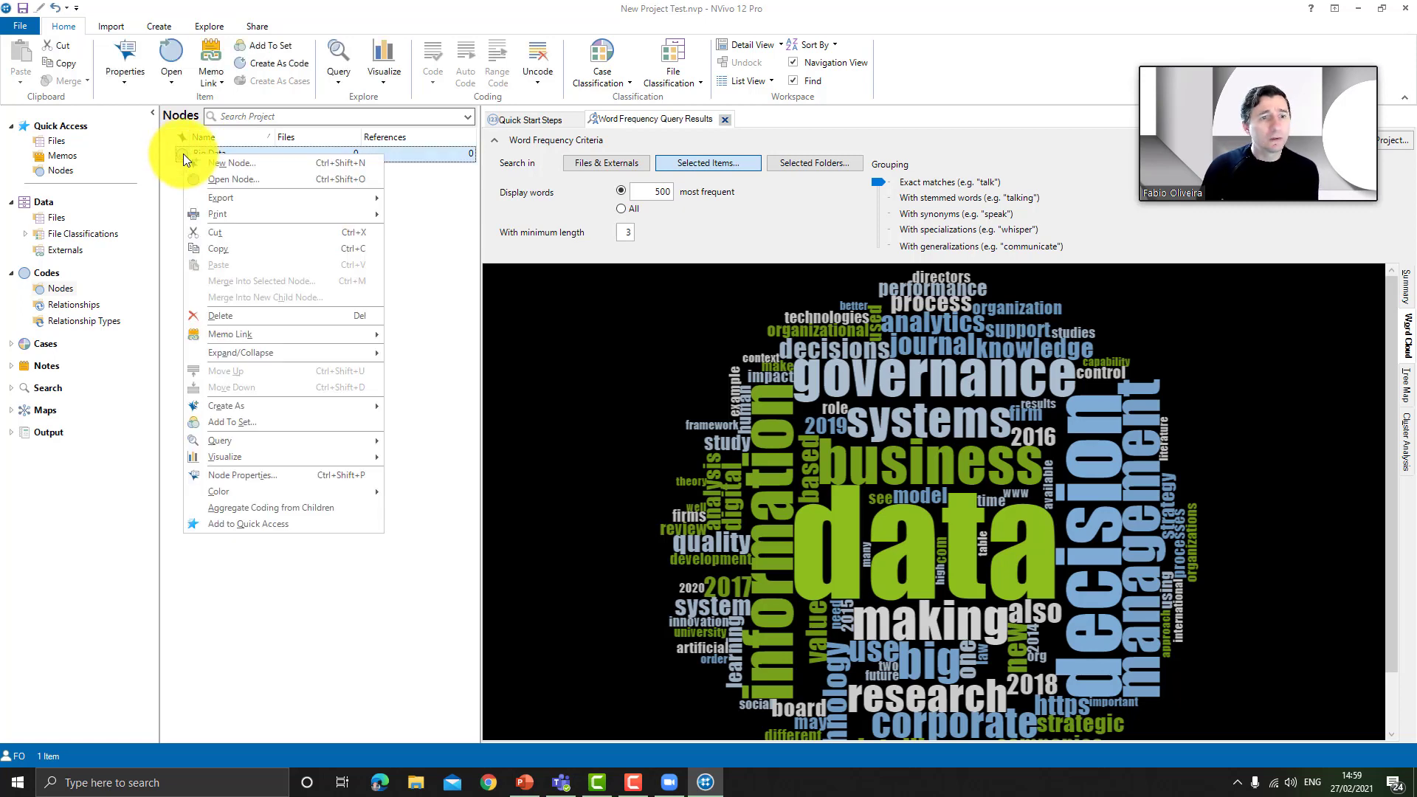
click(246, 162)
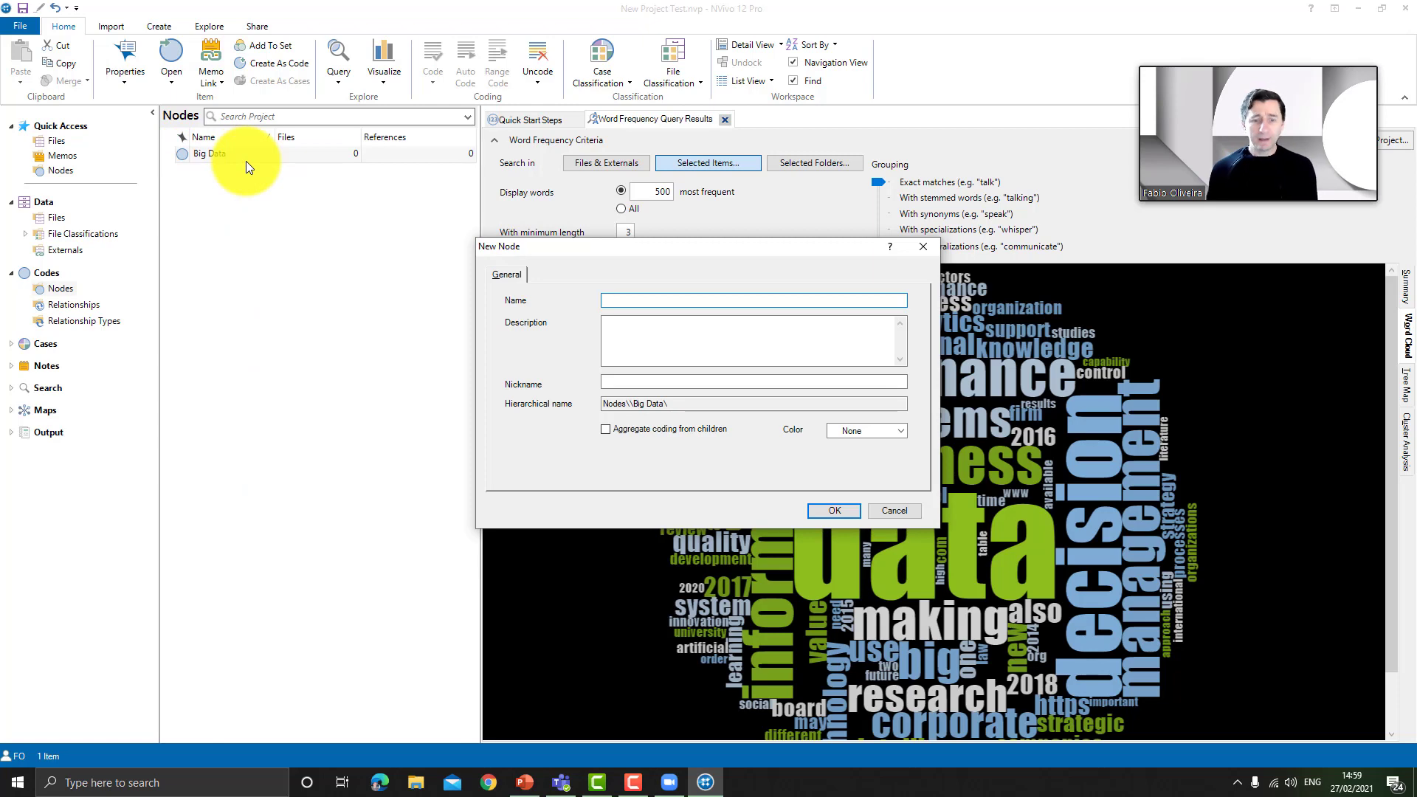
text(Decisin)
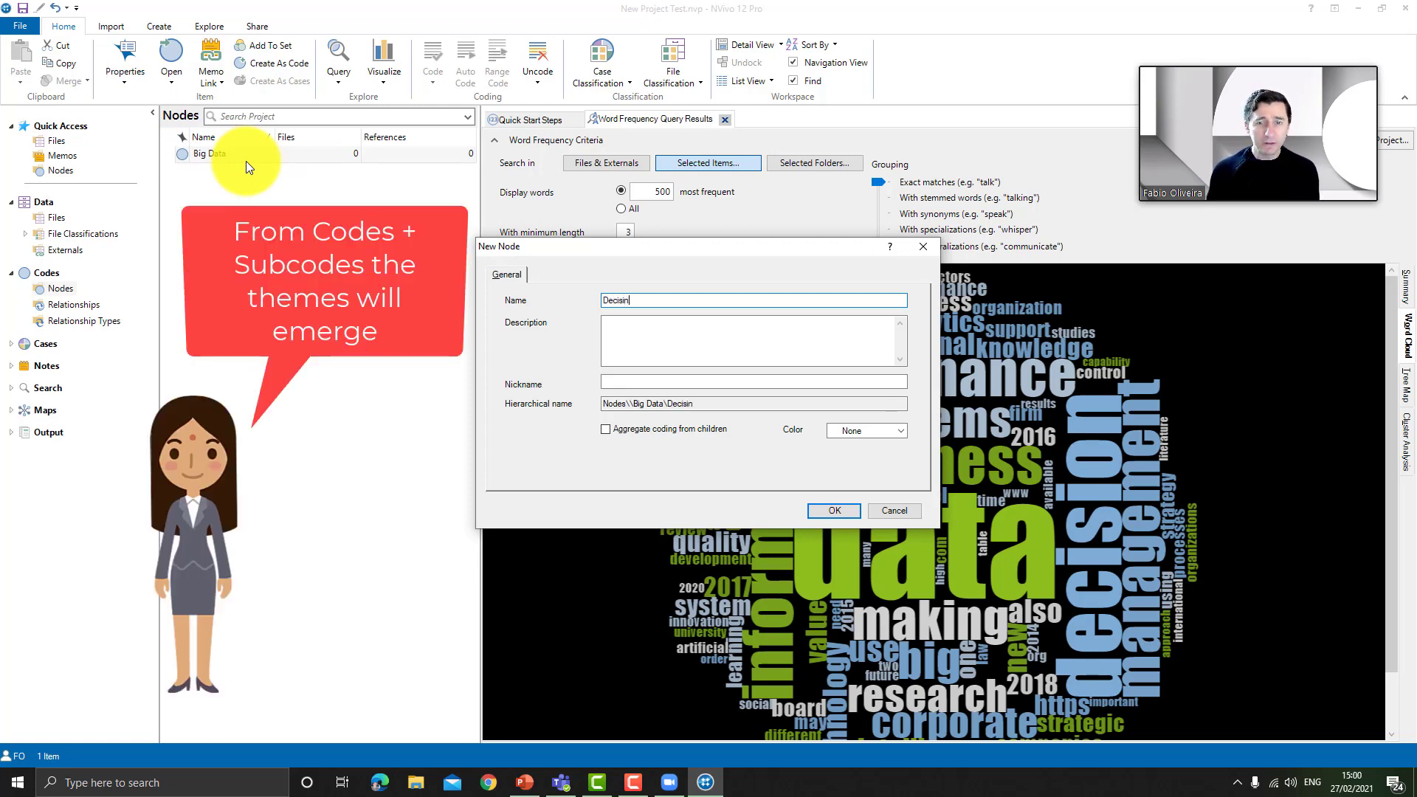
key(BackSpace)
text(on-mak)
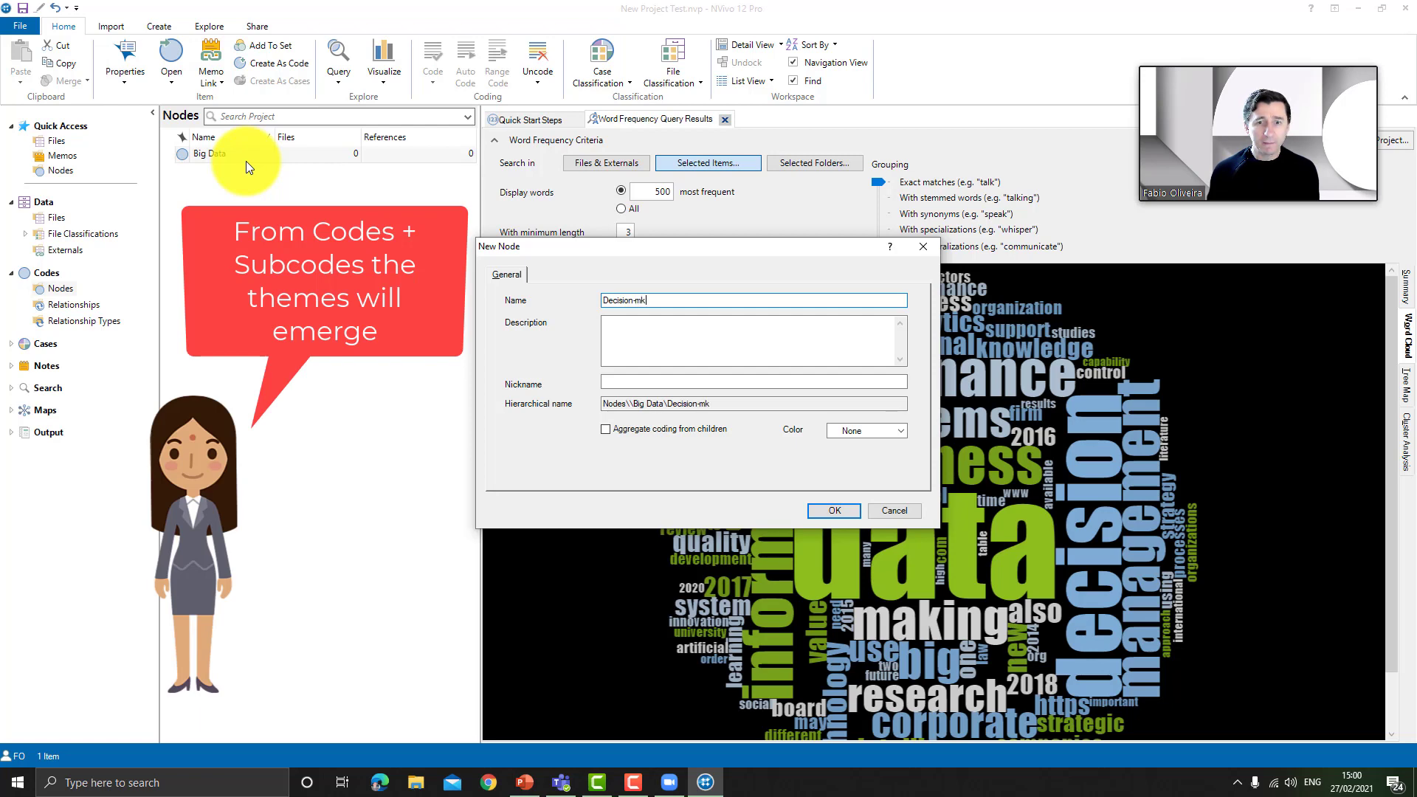
key(BackSpace)
text(aking)
Step: Describe the child node as "In this node are the extracts of all content about big data usage in decision-making" and create it
click(629, 335)
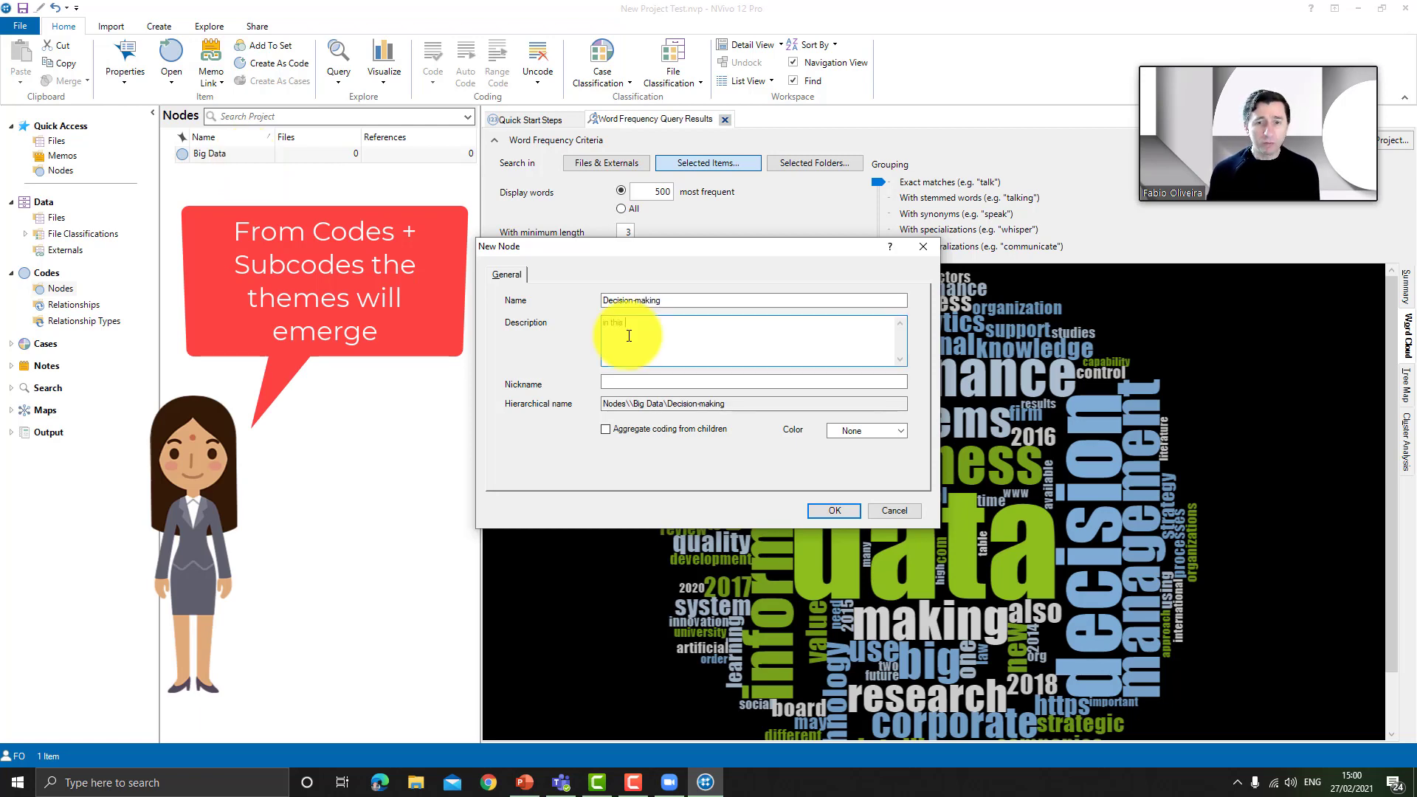
text(In this node are the ex)
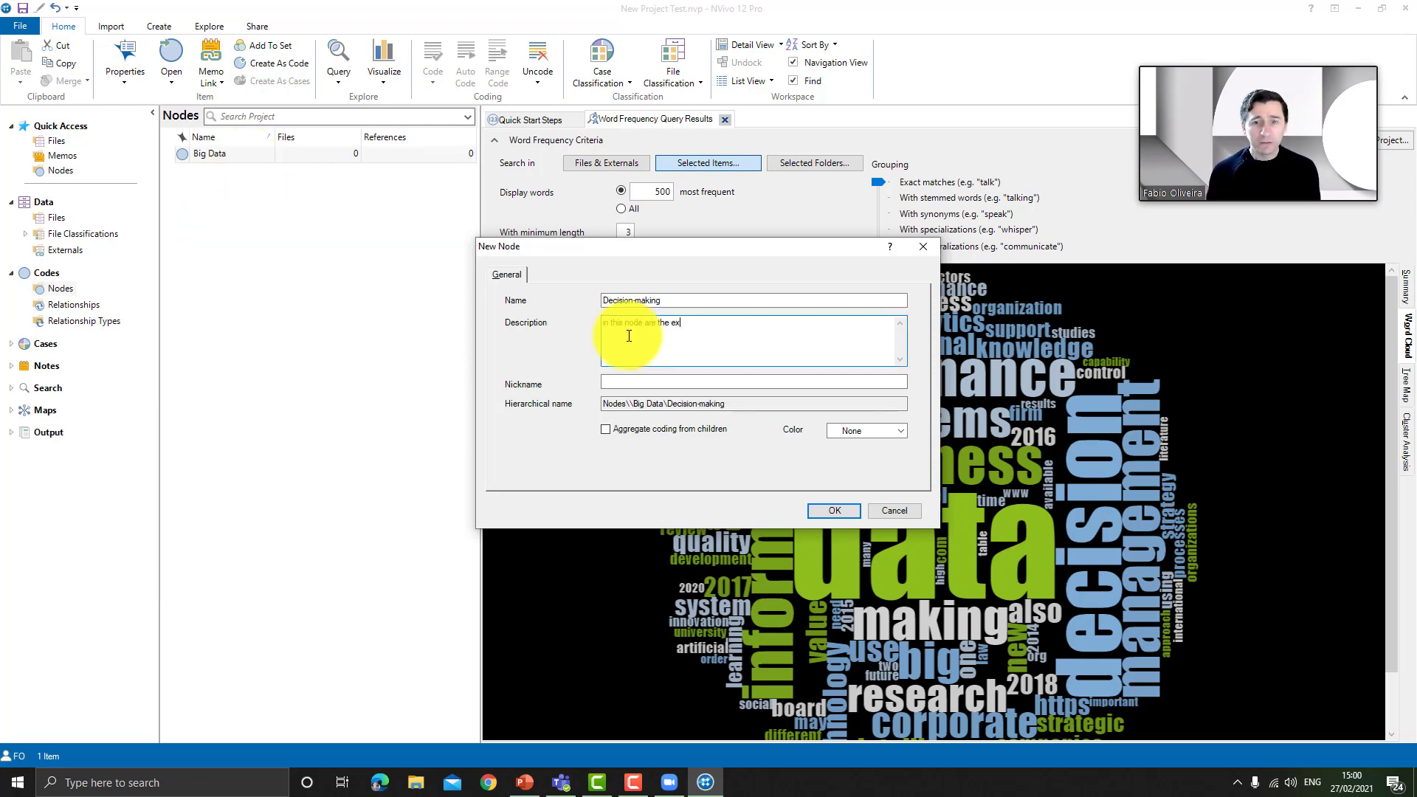
text(tracts of all )
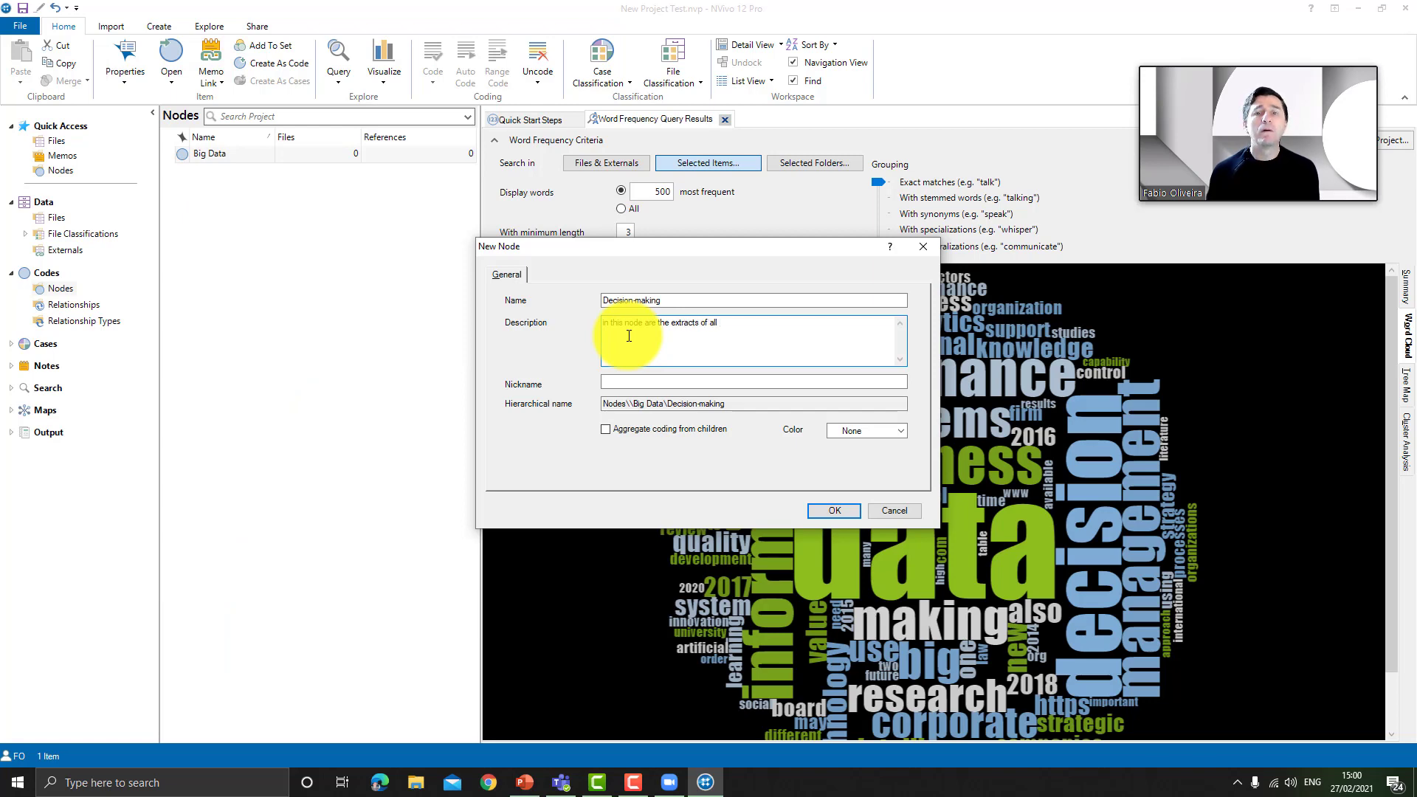
text(content about )
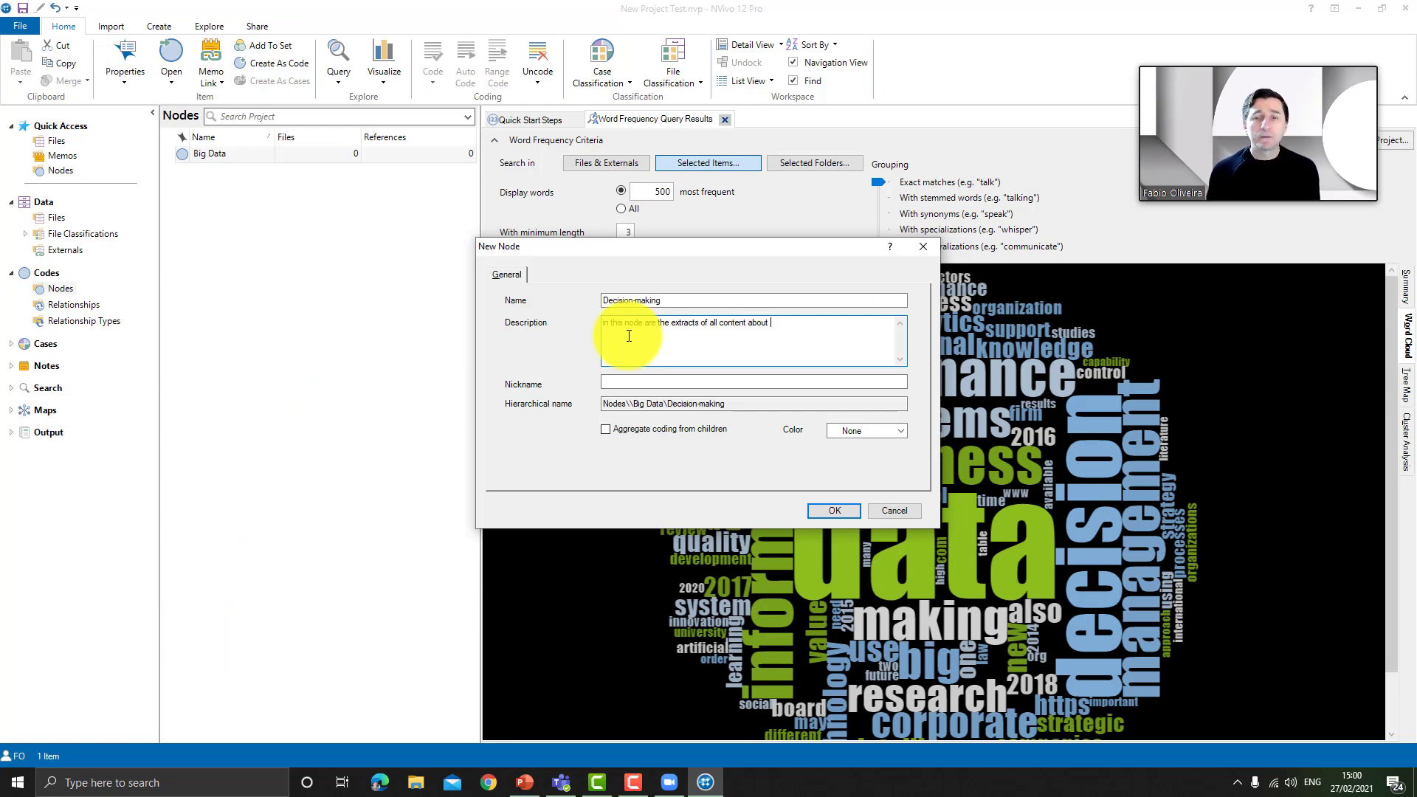
text(big data)
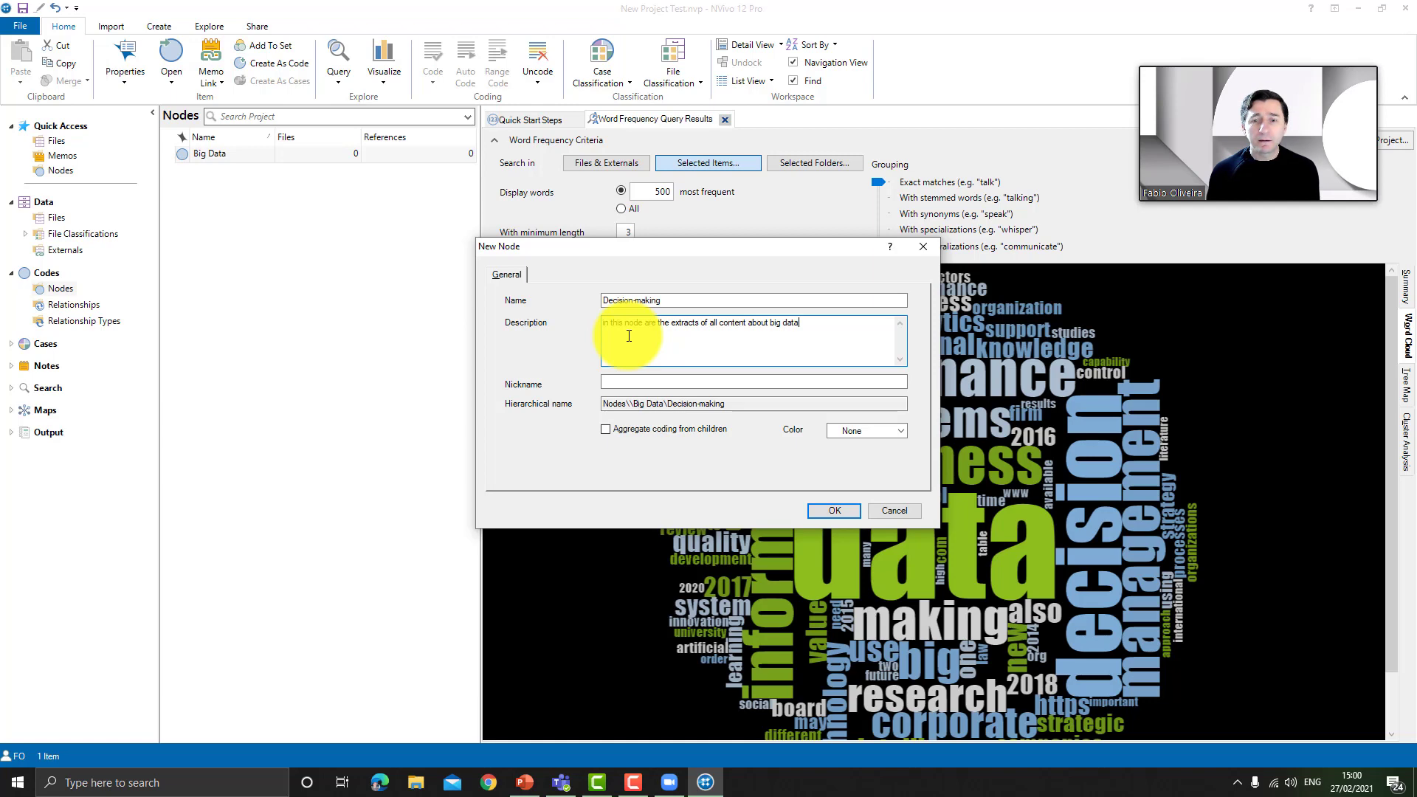
text( usage in )
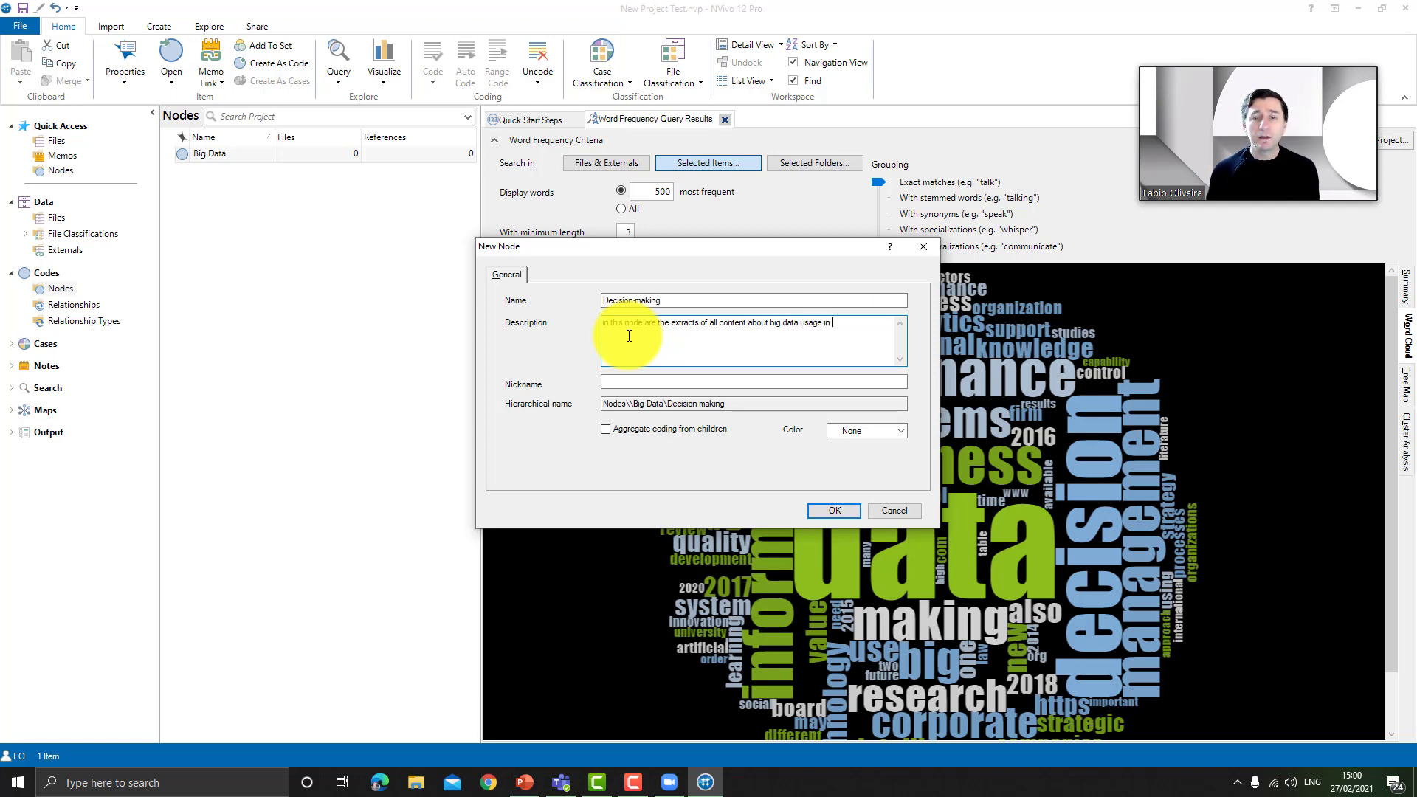
text(decision-making)
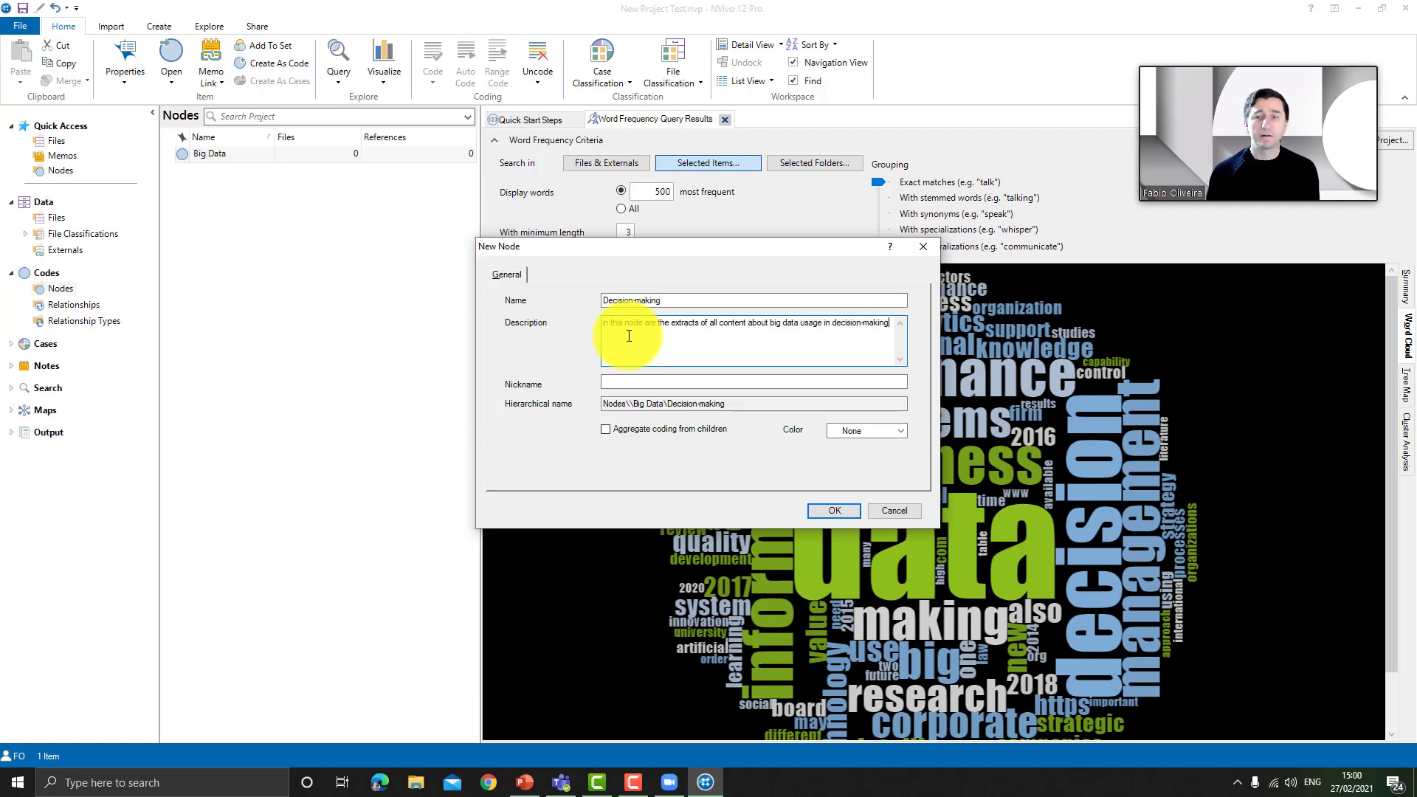
click(841, 512)
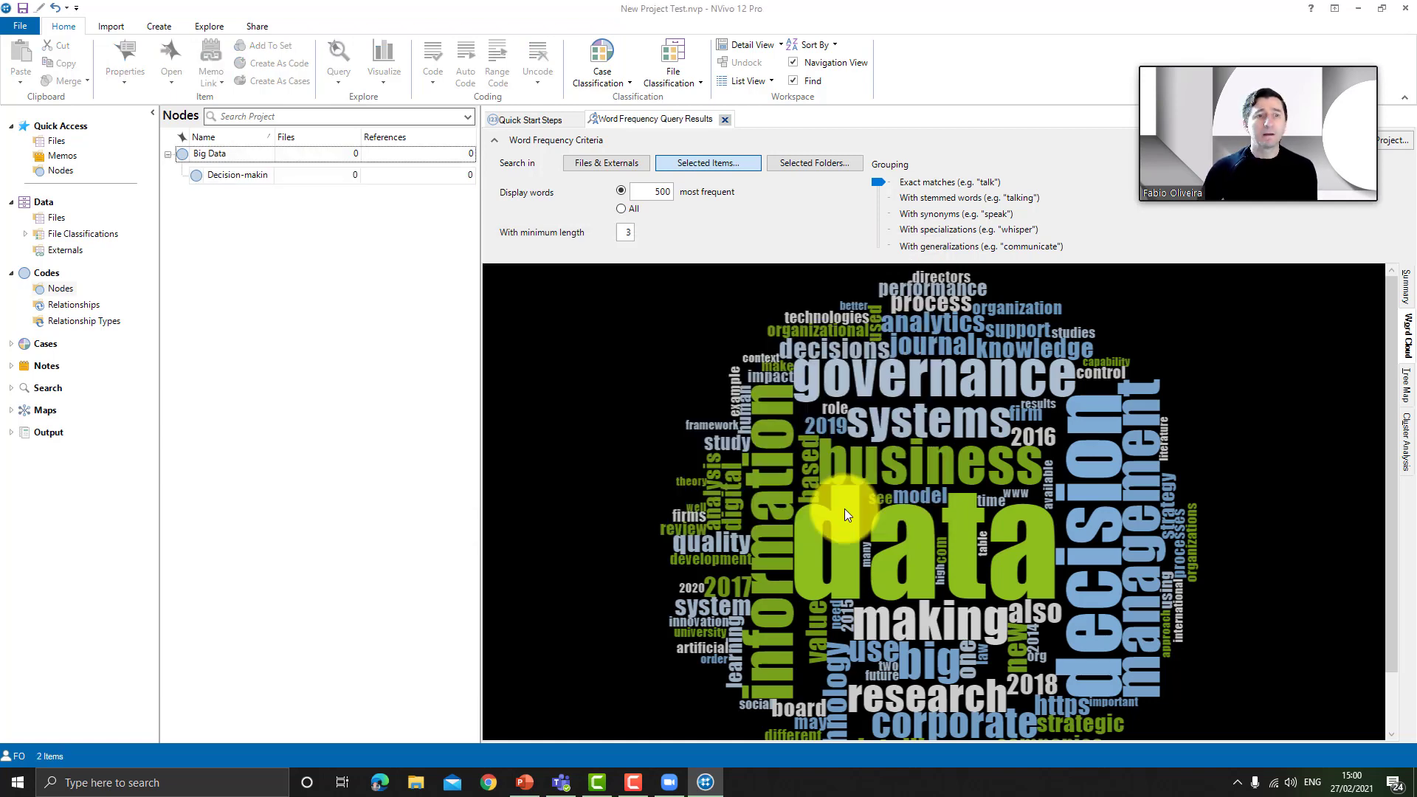
Step: Create a second child node under Big Data named "Data quality" with a description beginning "All discussions about data qu"
click(180, 158)
right_click(181, 156)
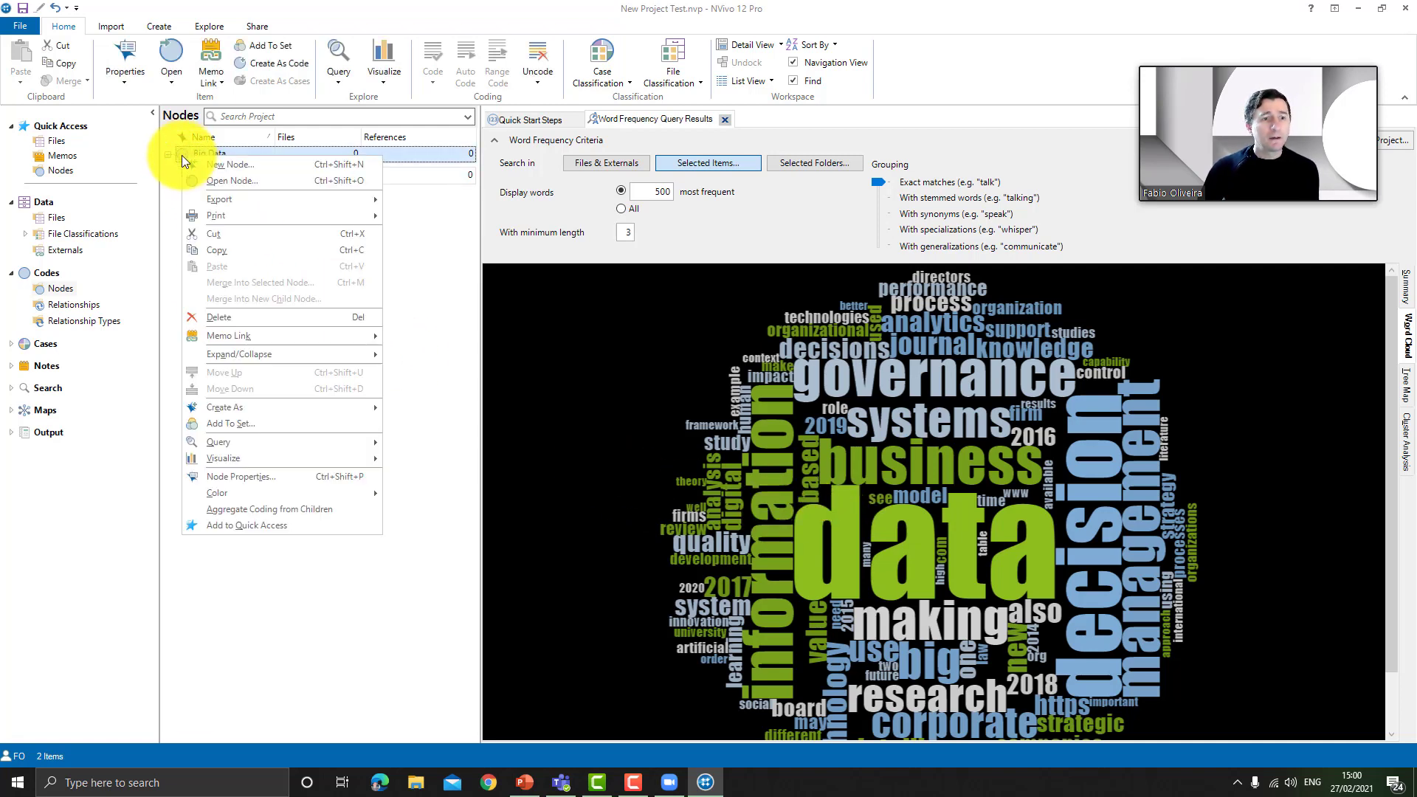
click(246, 169)
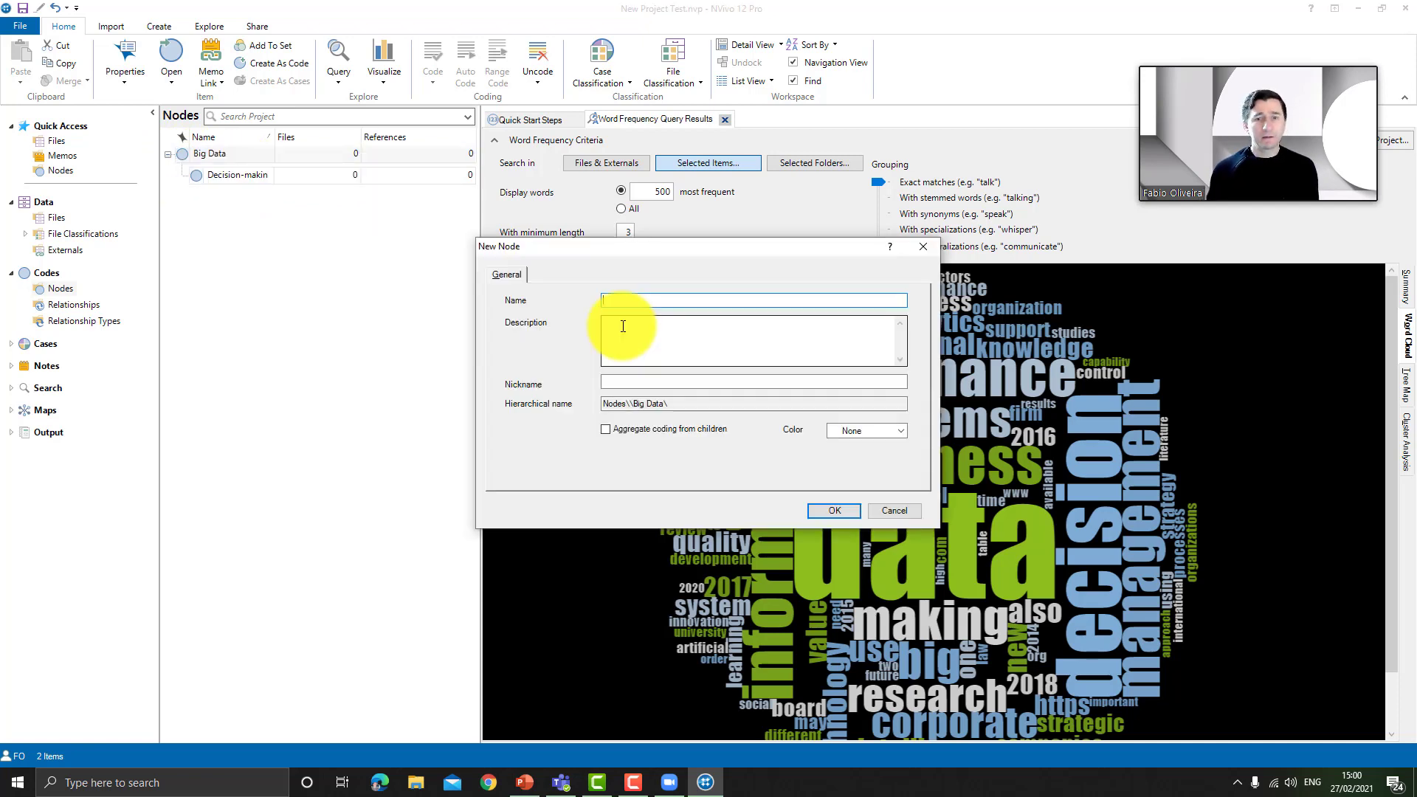
text(Data quality)
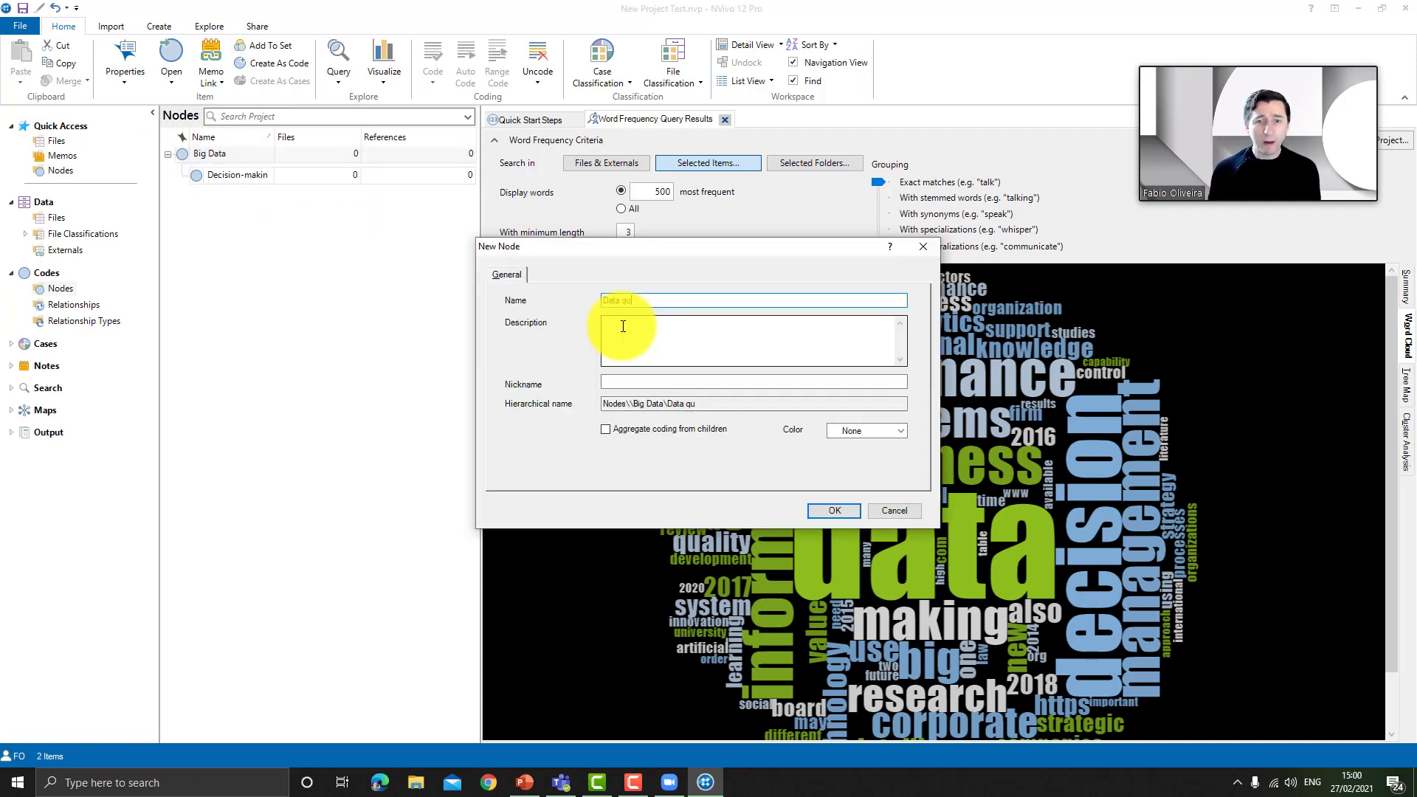
click(721, 329)
text(All discussions about)
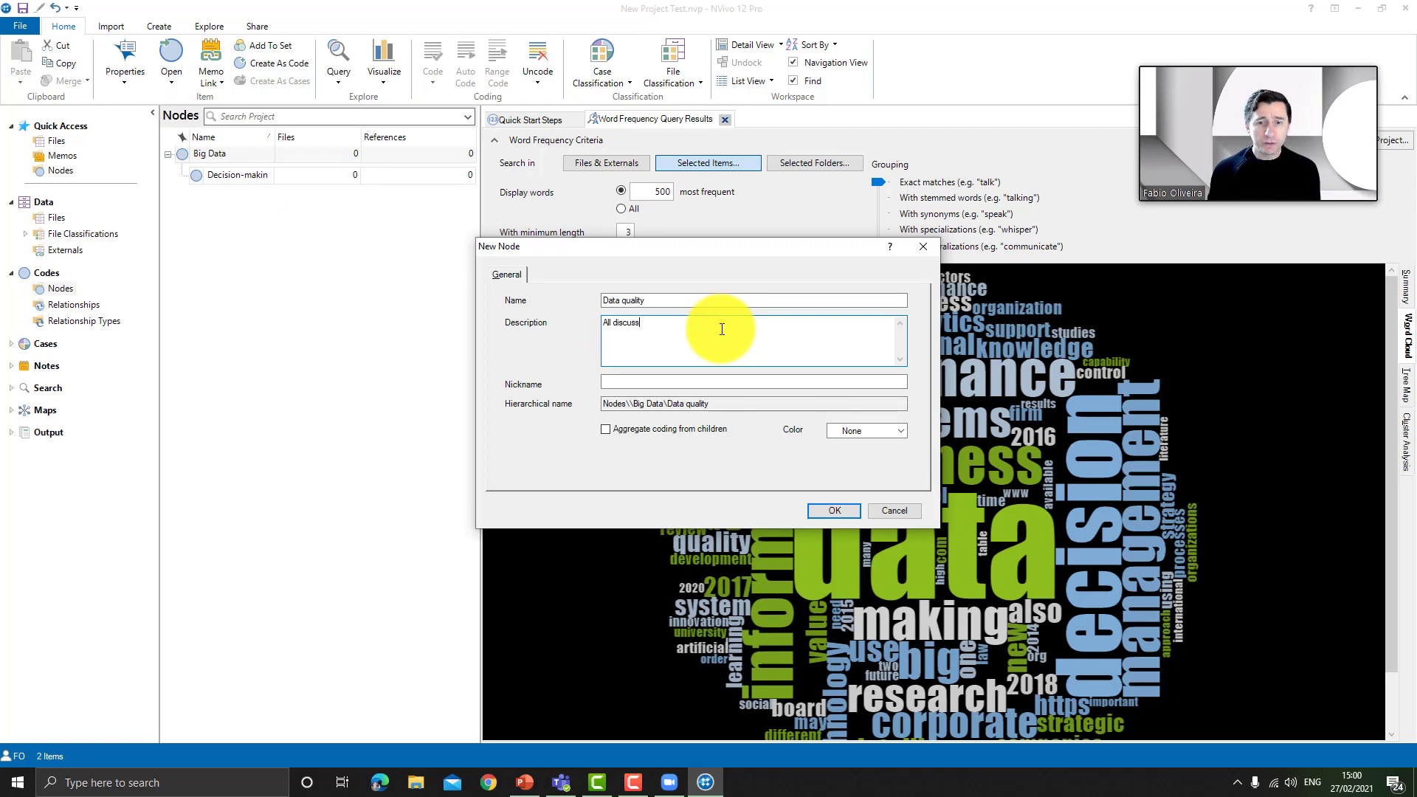
text( data qu)
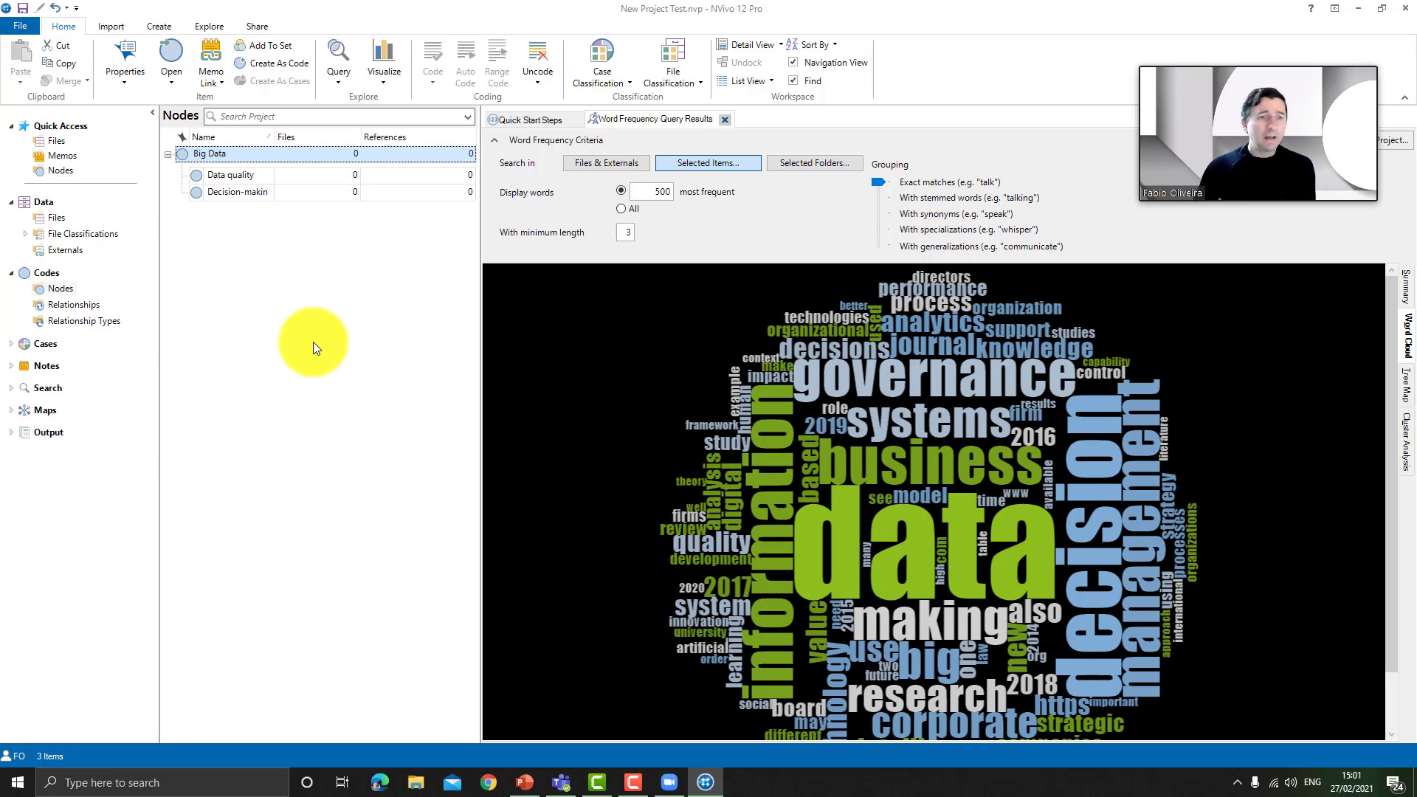
Step: Open the article "IT oversight: an important function of Corporate Governance" from the project's files
click(310, 336)
click(56, 140)
key(ctrl+a)
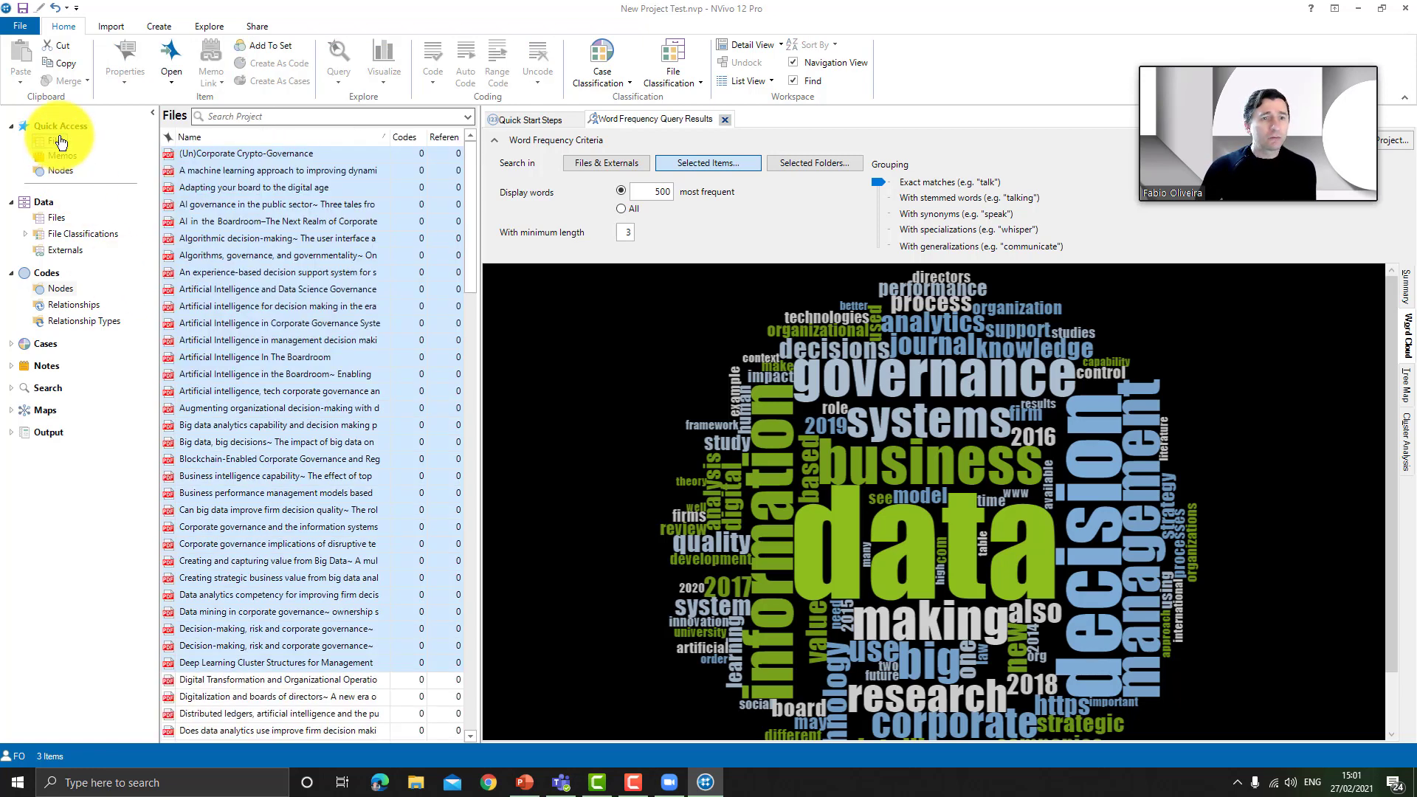
double_click(243, 149)
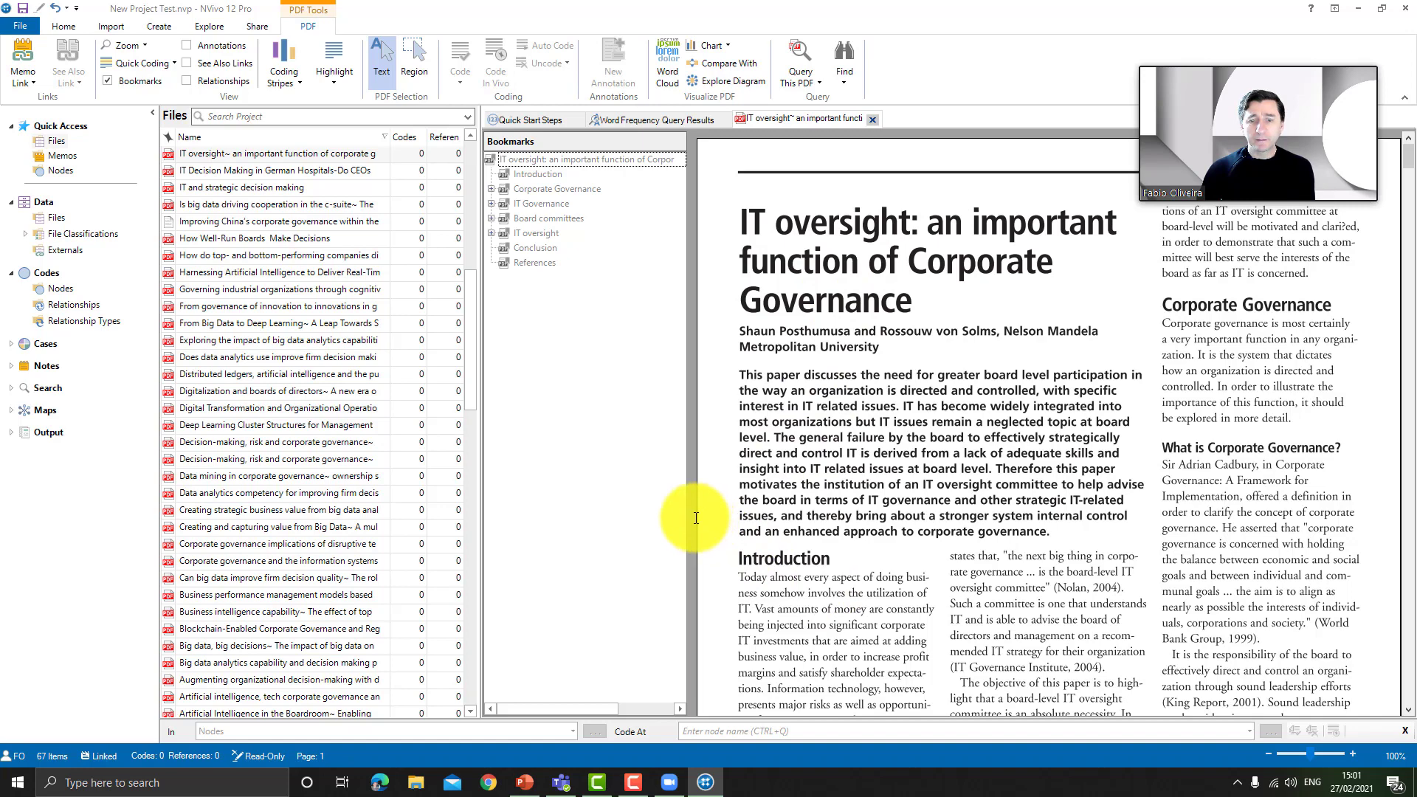
Step: Code the Introduction's opening sentence, "Today almost every aspect of doing business somehow involves the utilization of IT.", at the Decision-making node under Big Data
scroll(1188, 548, down, 10)
scroll(1188, 548, up, 10)
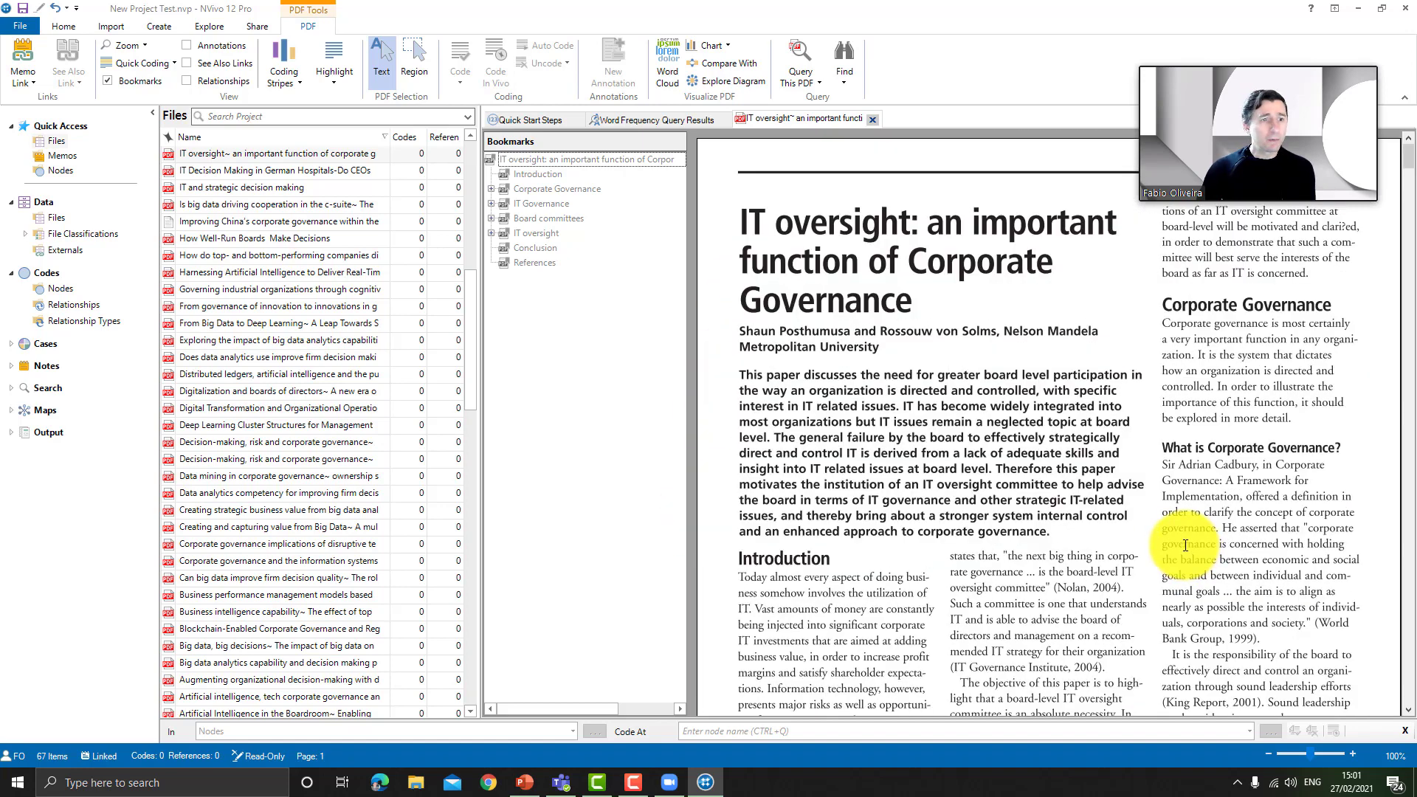
click(61, 289)
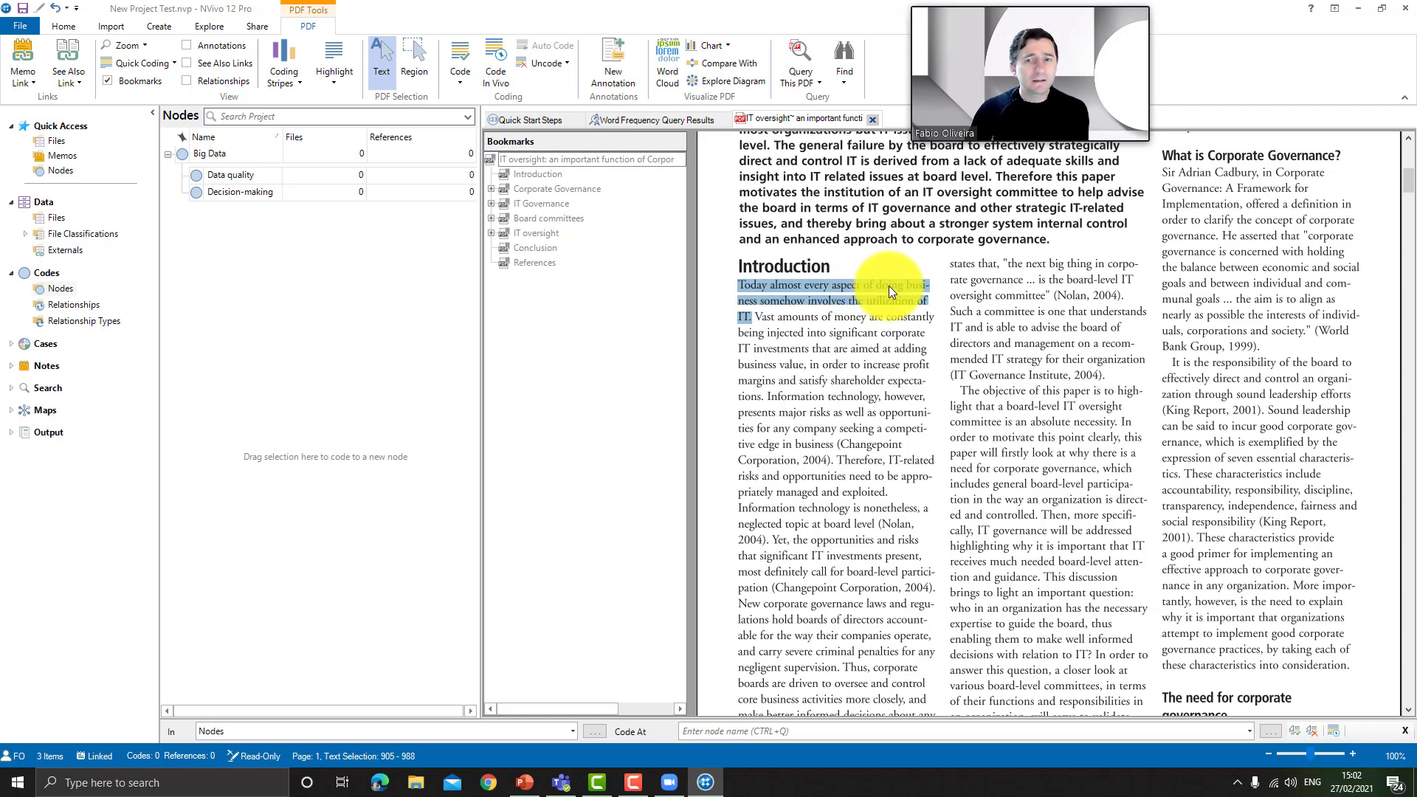
drag(888, 286, 260, 196)
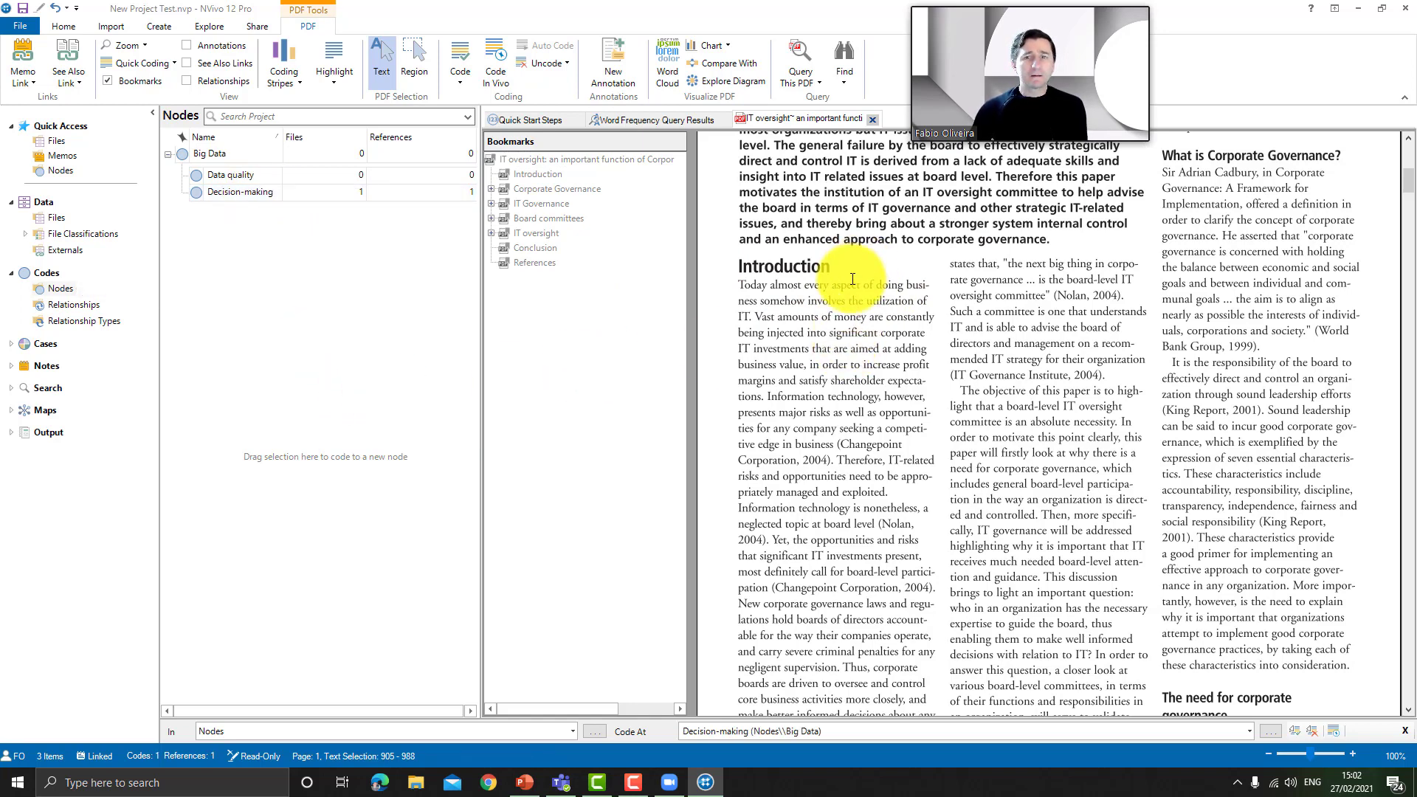
Step: Open the Decision-making node to review the text coded at it
click(225, 197)
double_click(224, 196)
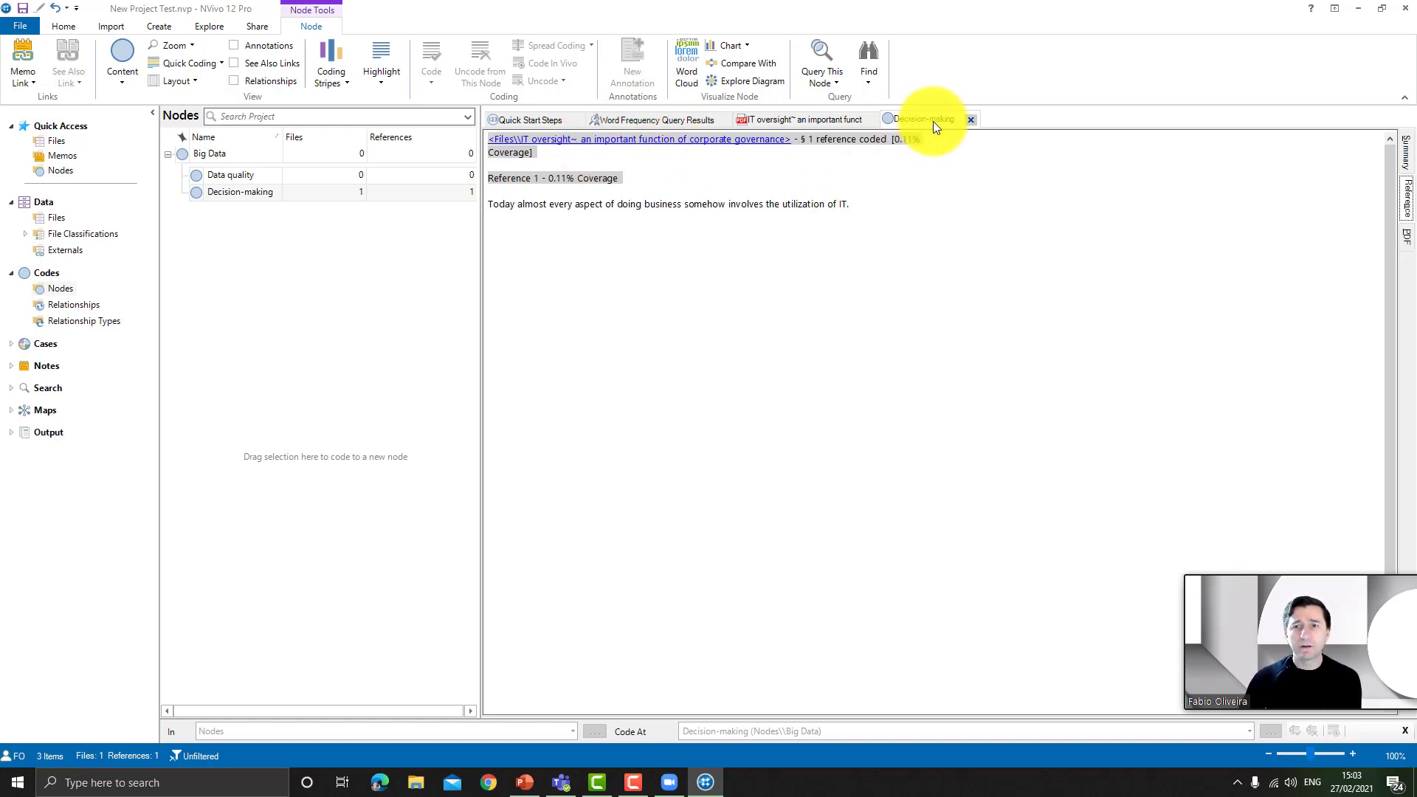
Step: Look through the open IT oversight article, Word Frequency Query Results and Quick Start Steps, and return to the Decision-making node
click(820, 125)
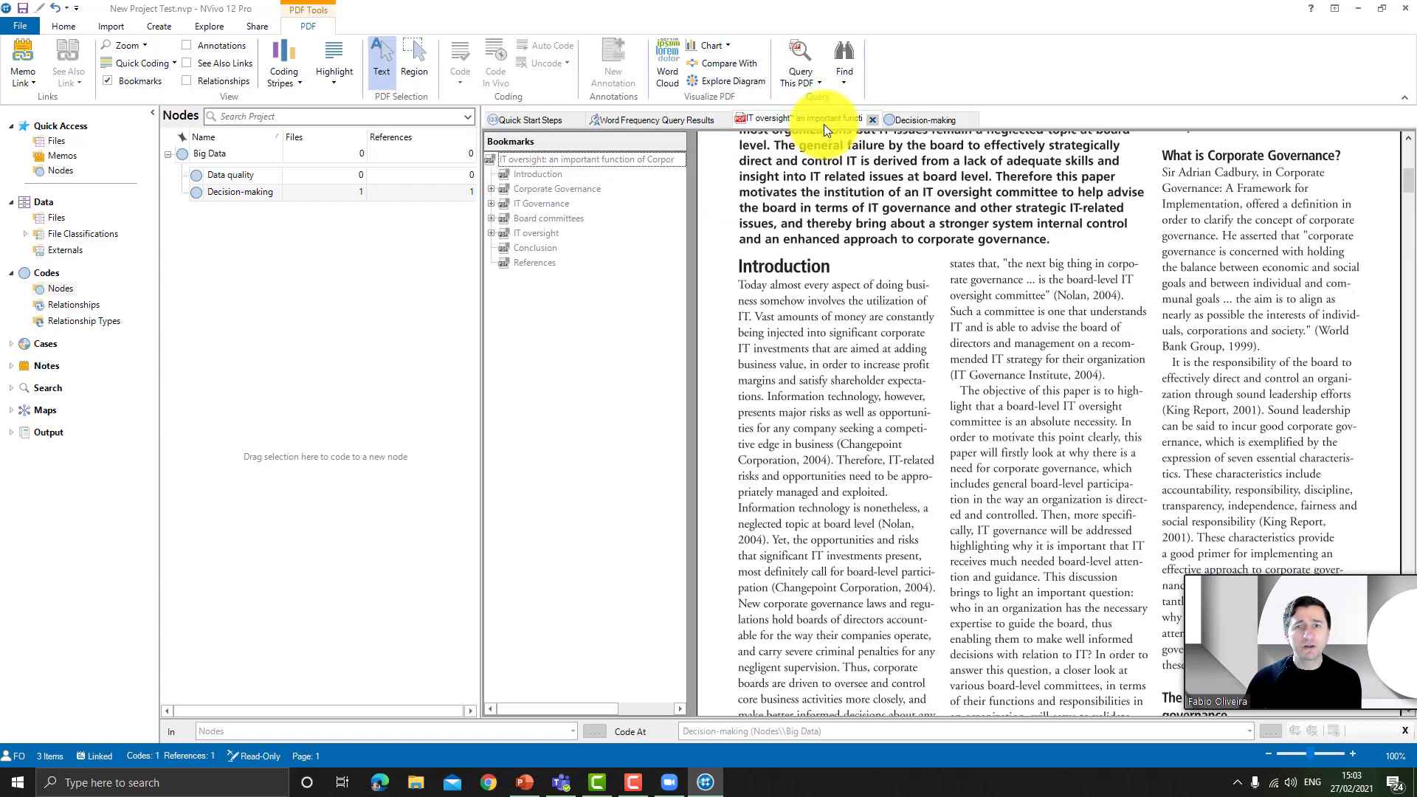
click(646, 121)
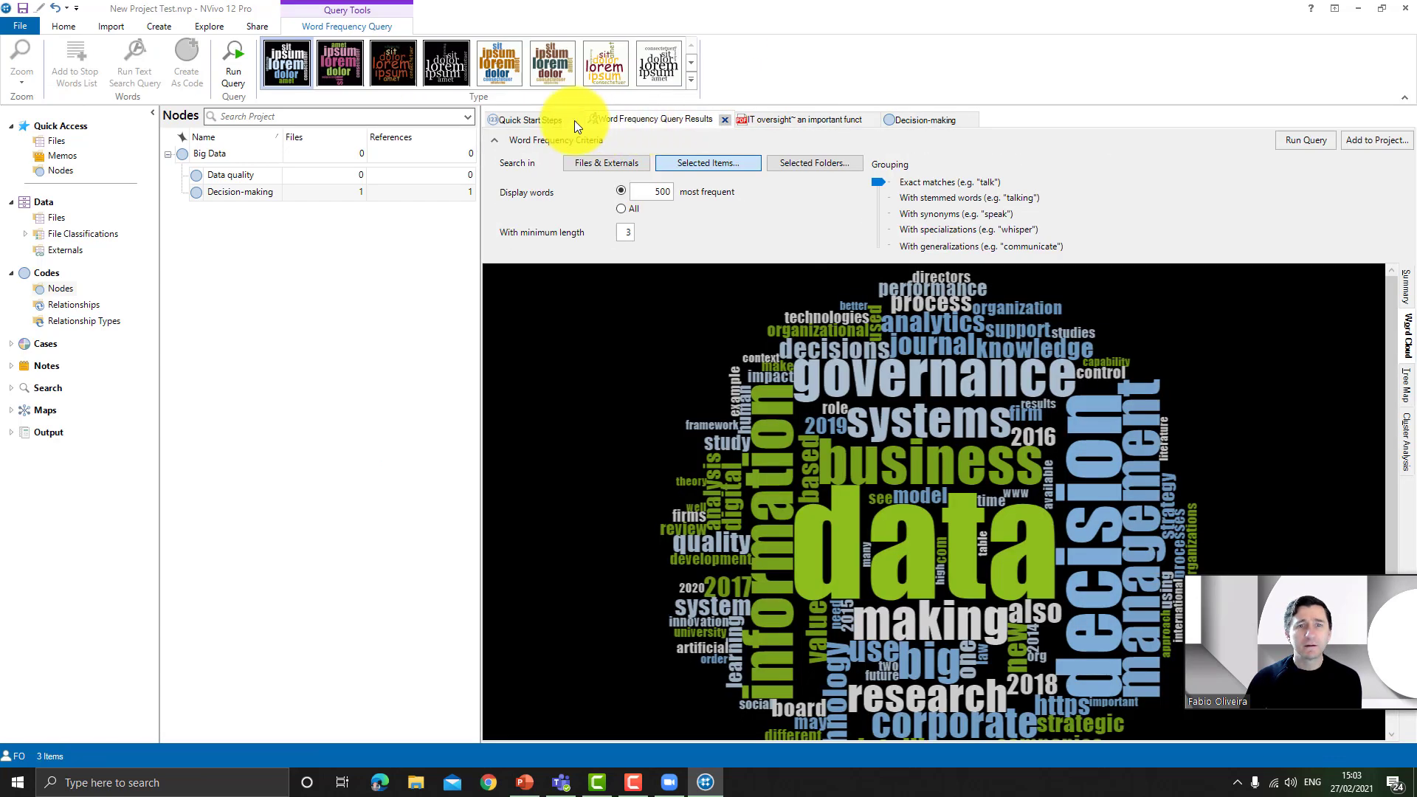
click(530, 123)
click(626, 121)
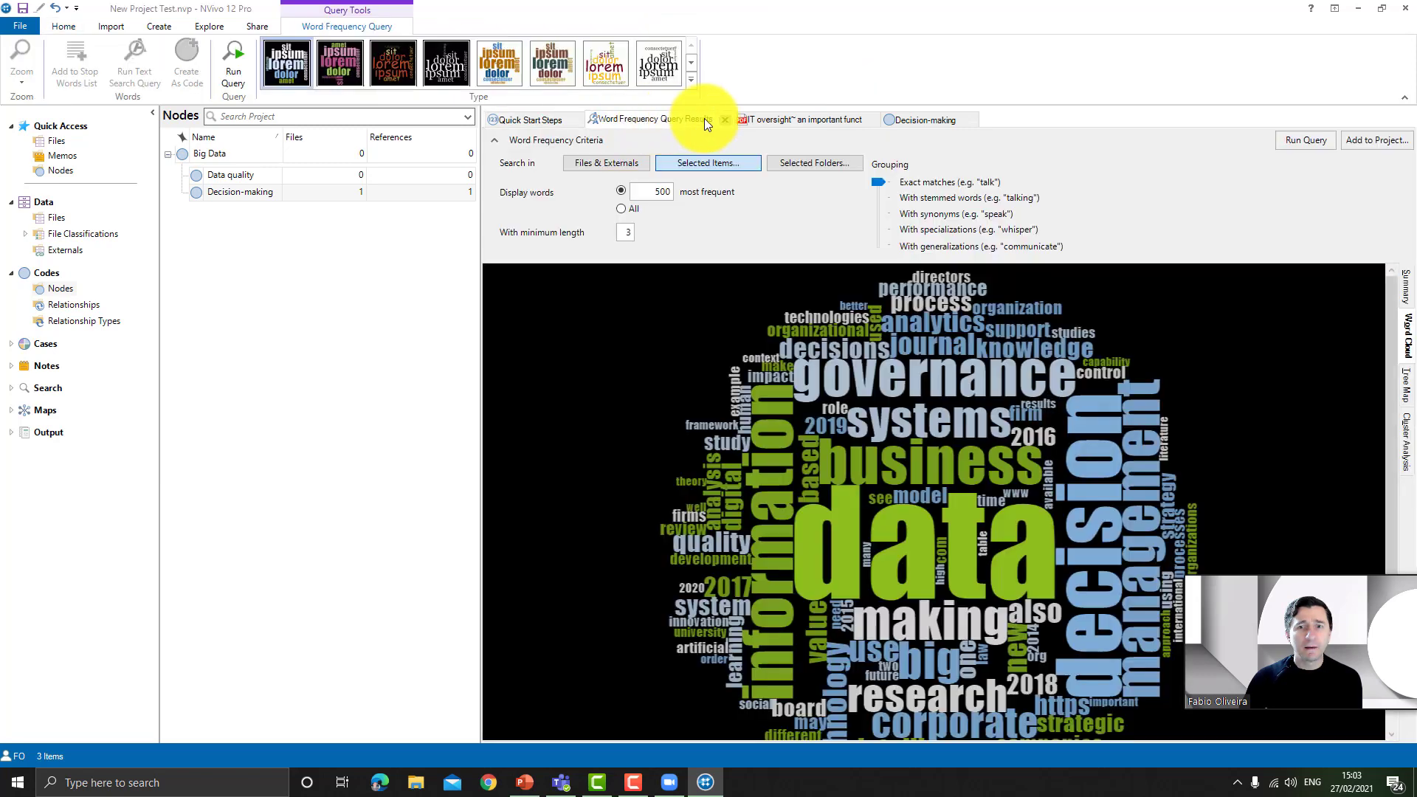
click(785, 116)
click(922, 121)
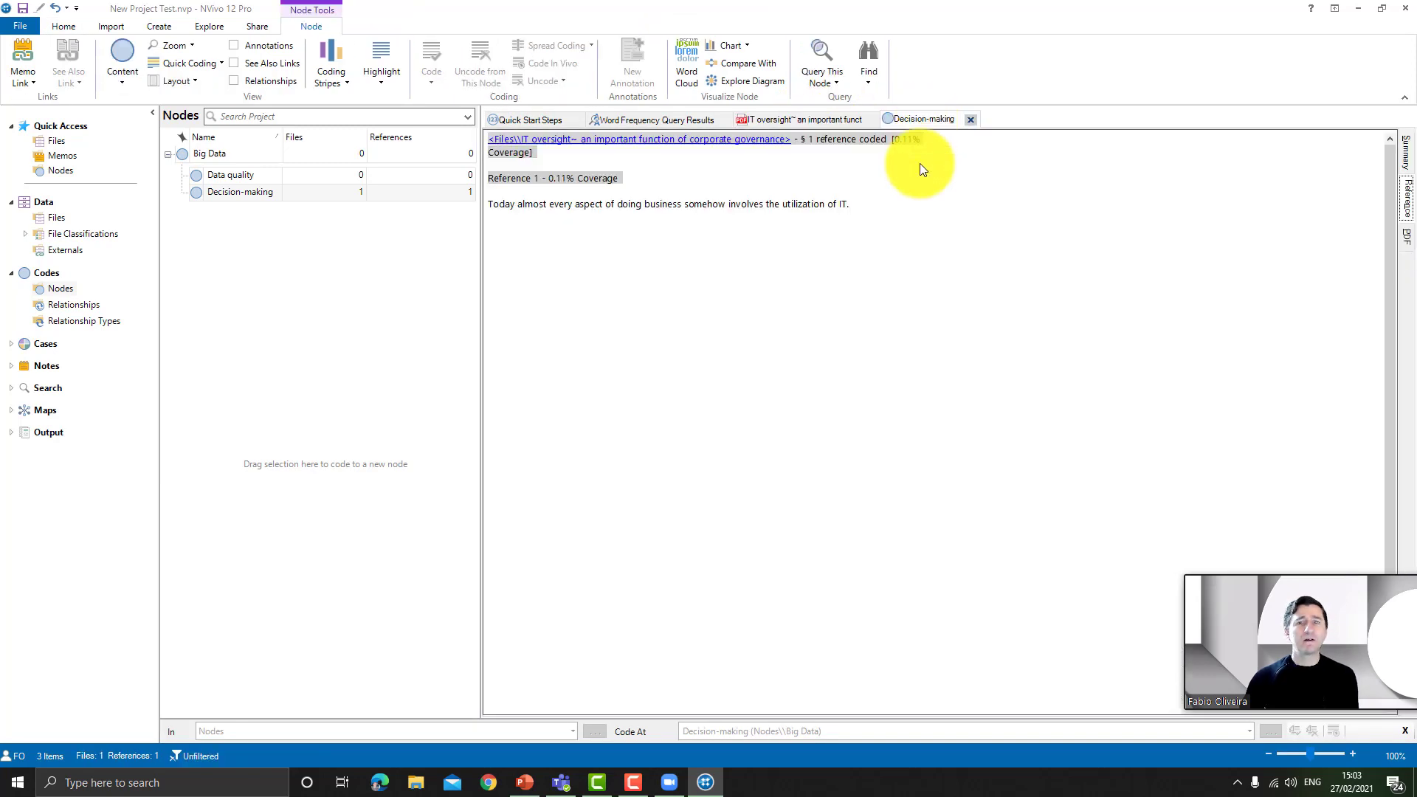